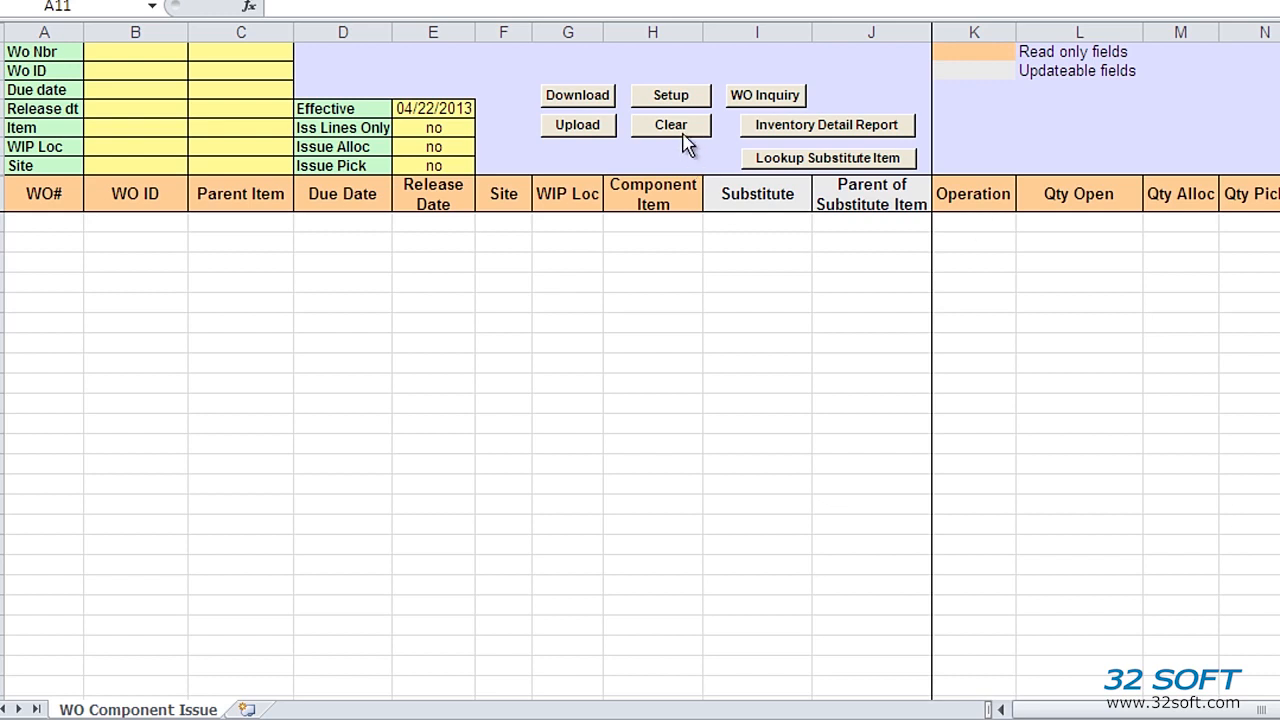
Set the connection to the 32Soft test database and acknowledge the selection.
left_click(672, 98)
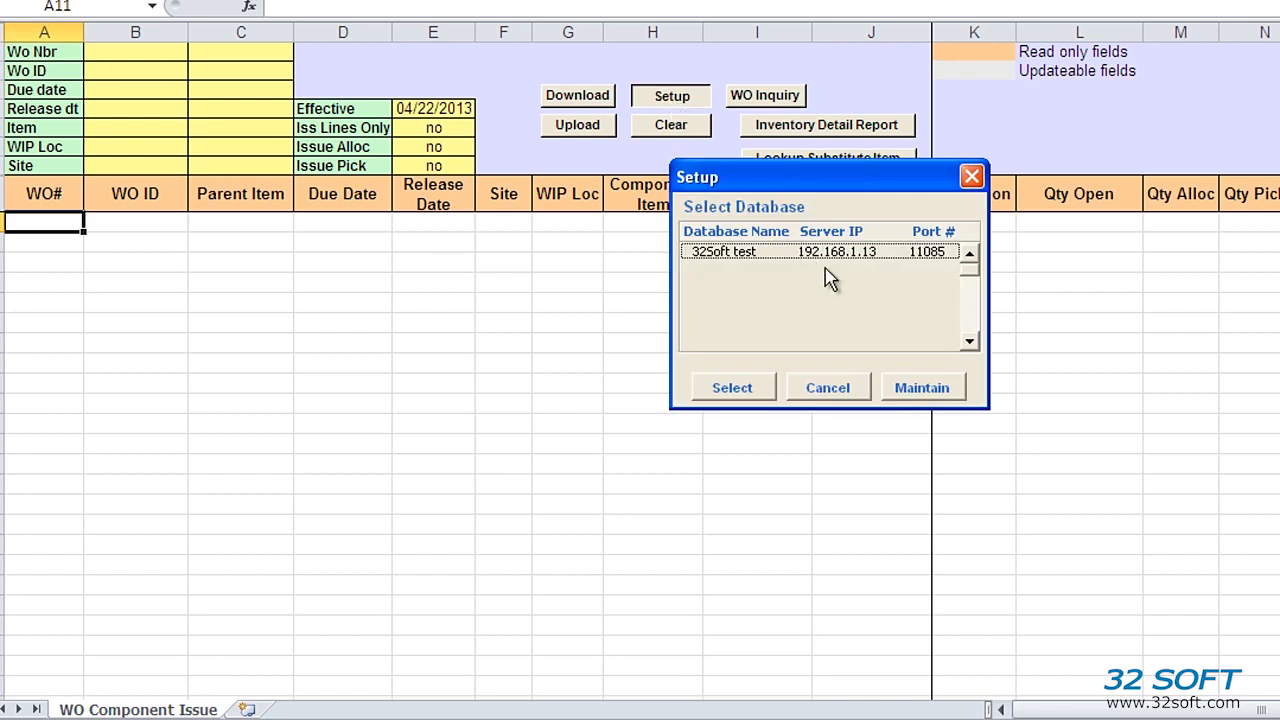
left_click(829, 251)
left_click(748, 389)
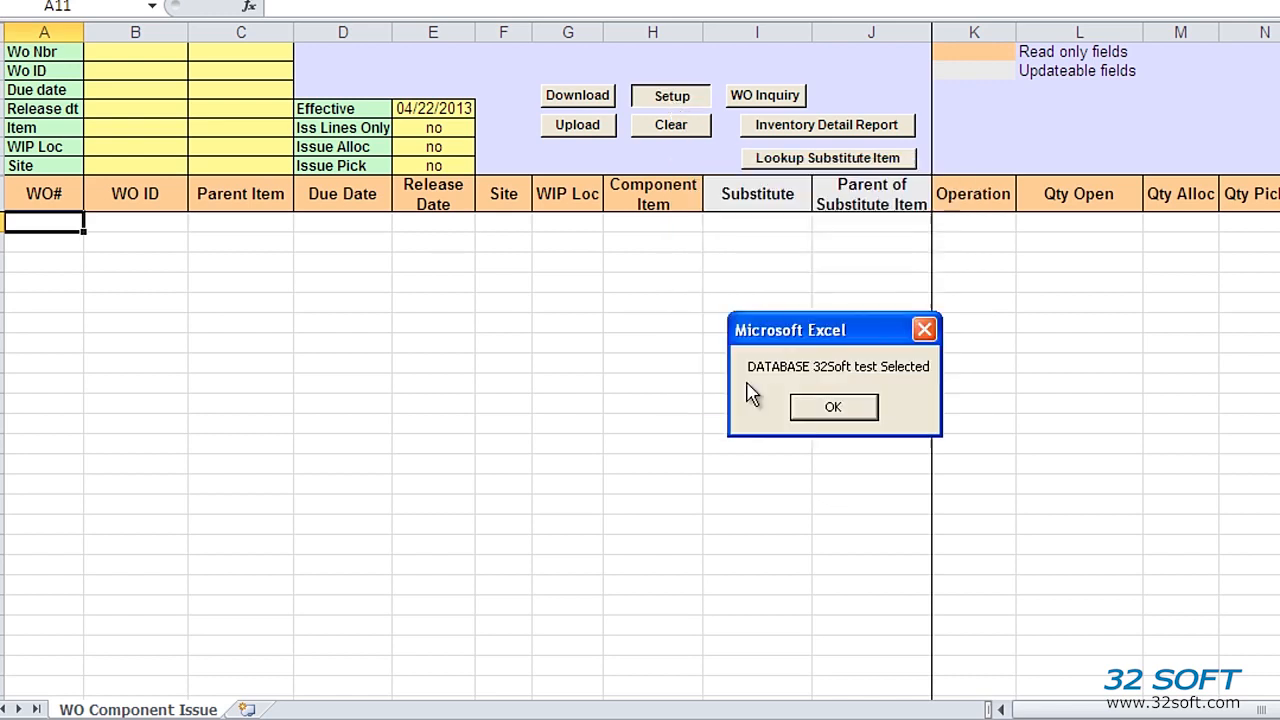
left_click(831, 406)
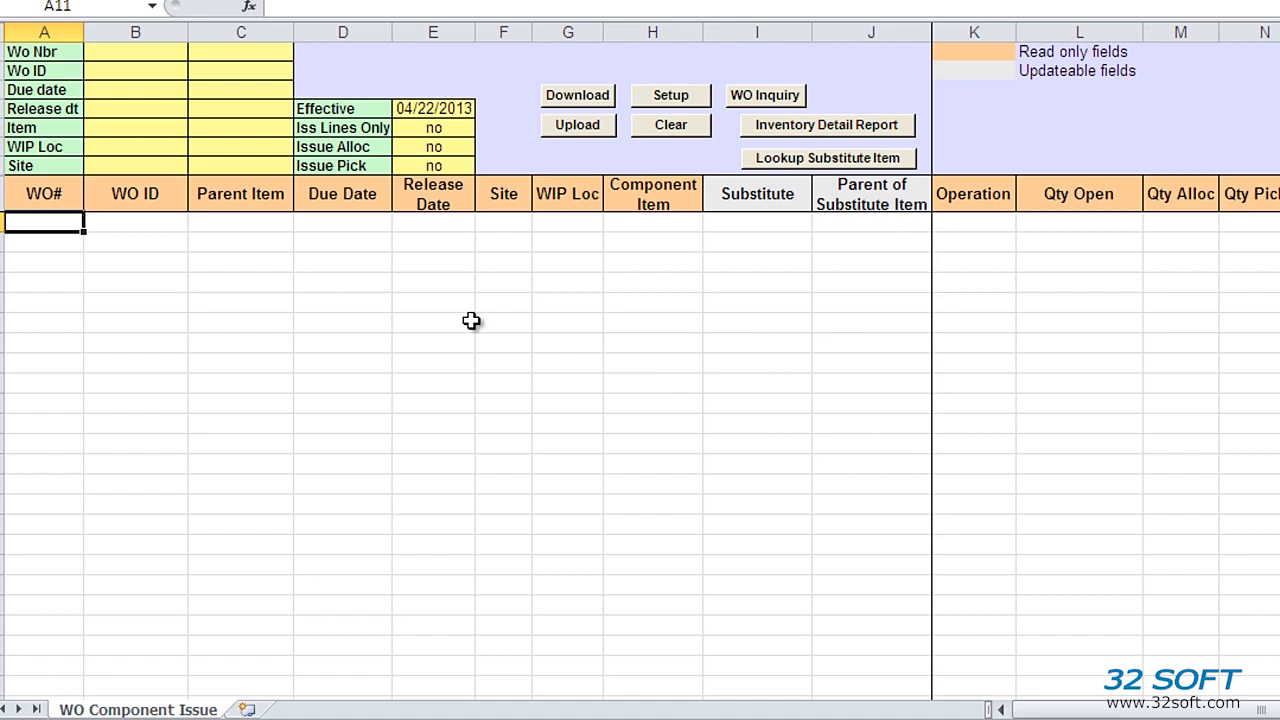
Examine the available selection criteria, from Wo Nbr and Wo ID down to WIP Loc and Site.
left_click(47, 56)
left_click(50, 70)
left_click(58, 88)
left_click(57, 108)
left_click(36, 128)
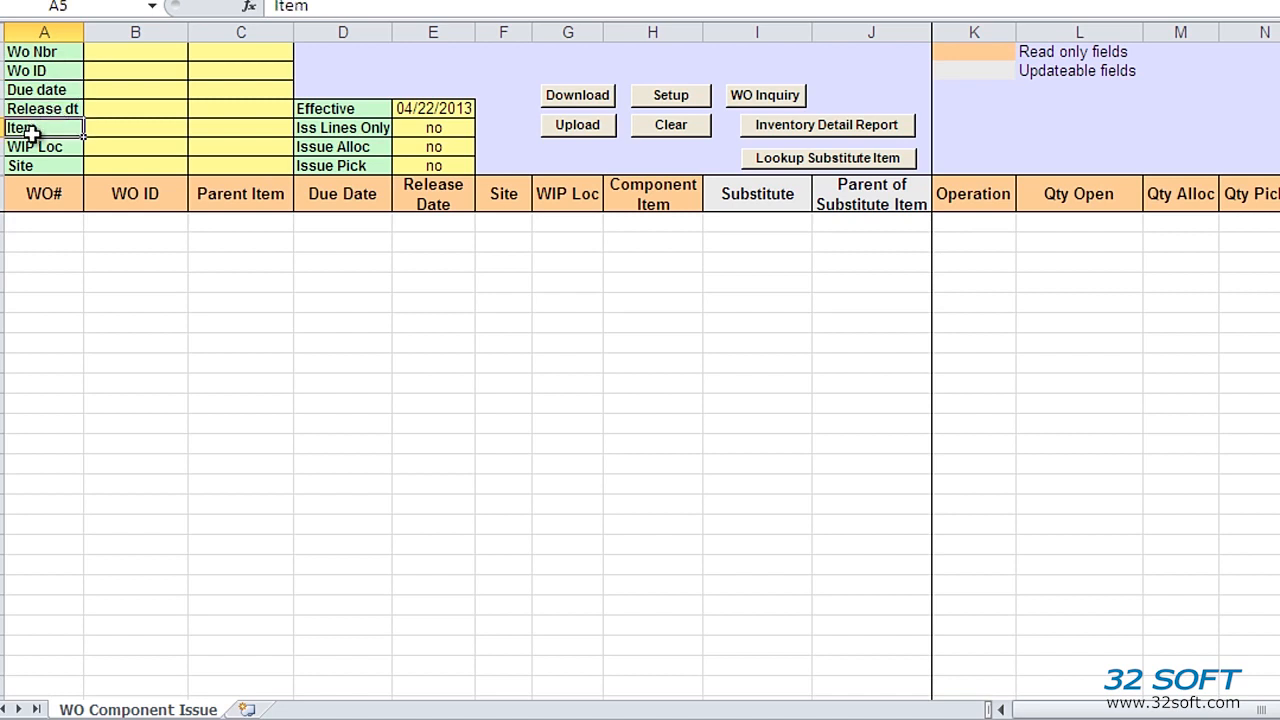
left_click(25, 147)
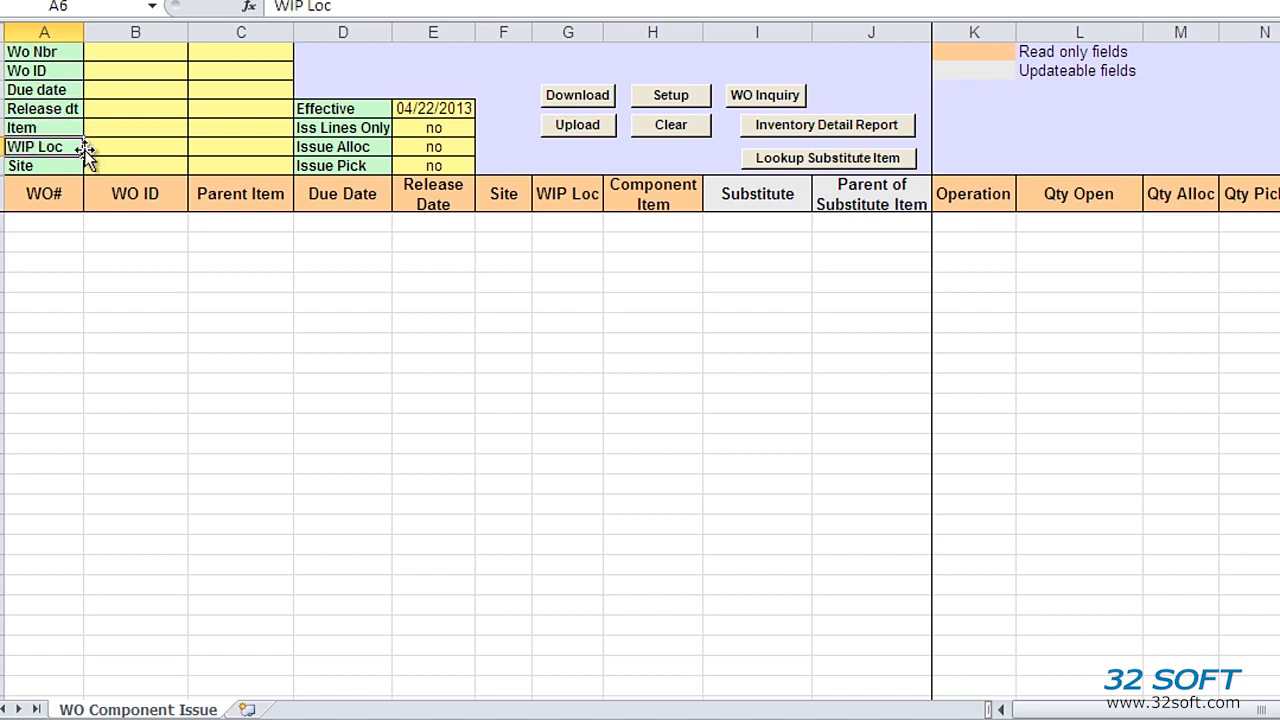
left_click(28, 165)
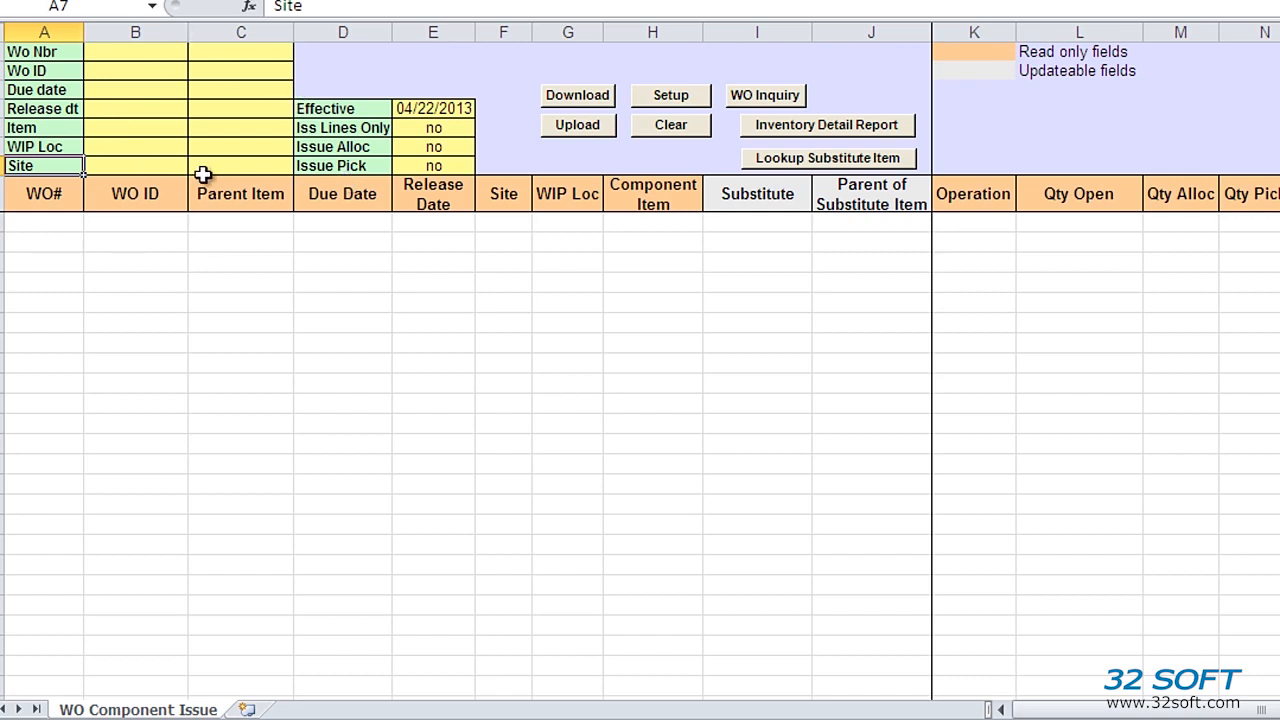
Download the work order components, logging in to QAD with user ID mfg and the account password.
left_click(577, 95)
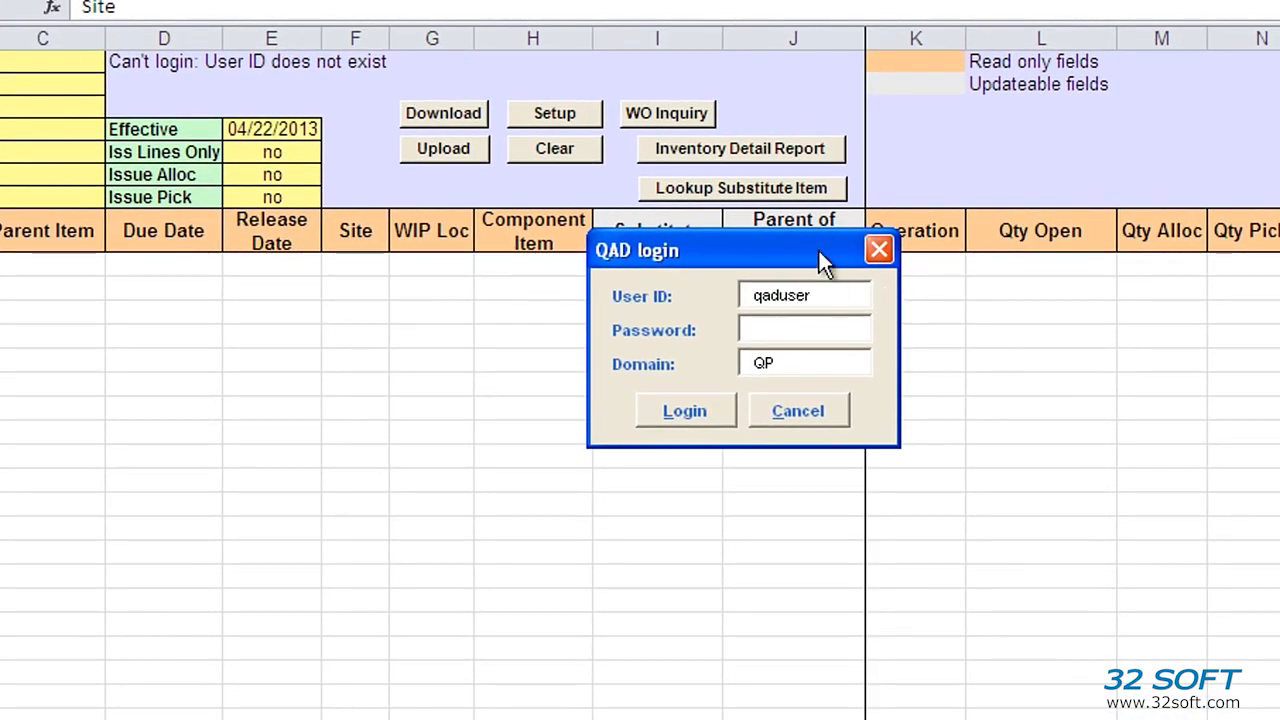
key("shift+Home")
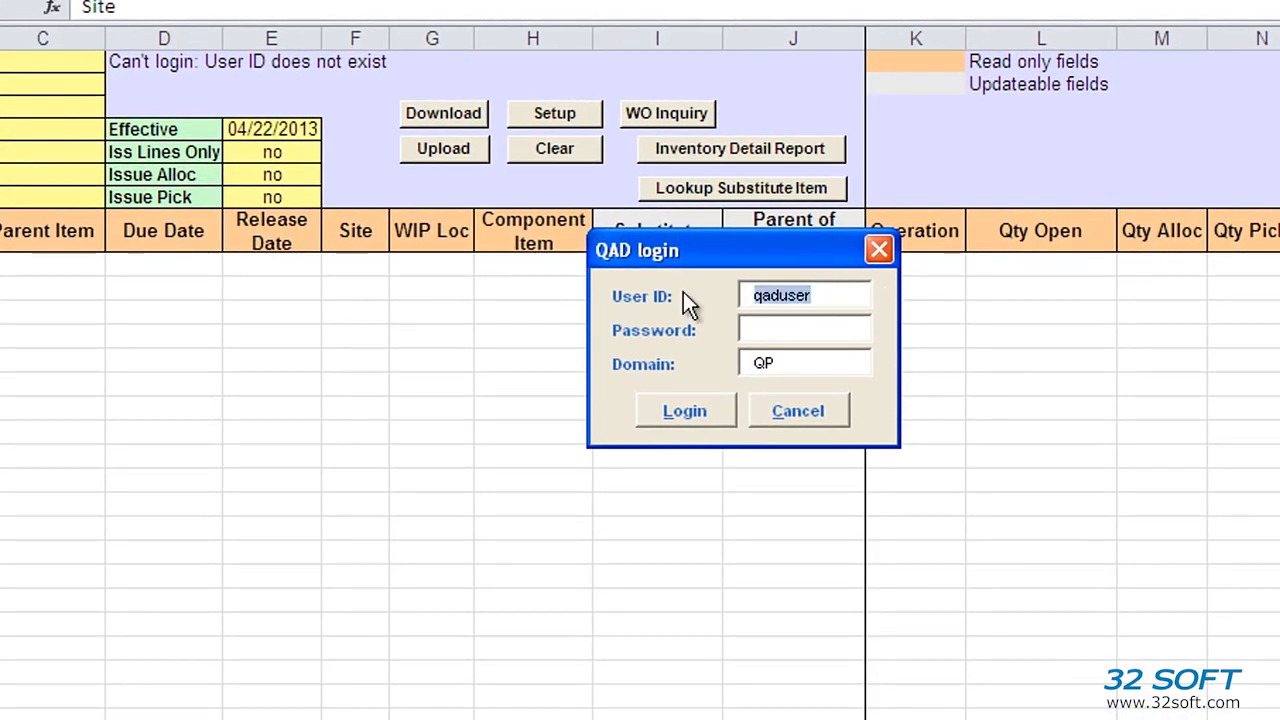
type("mfg")
key("Tab")
type("******")
key("Tab")
key("Tab")
key("Return")
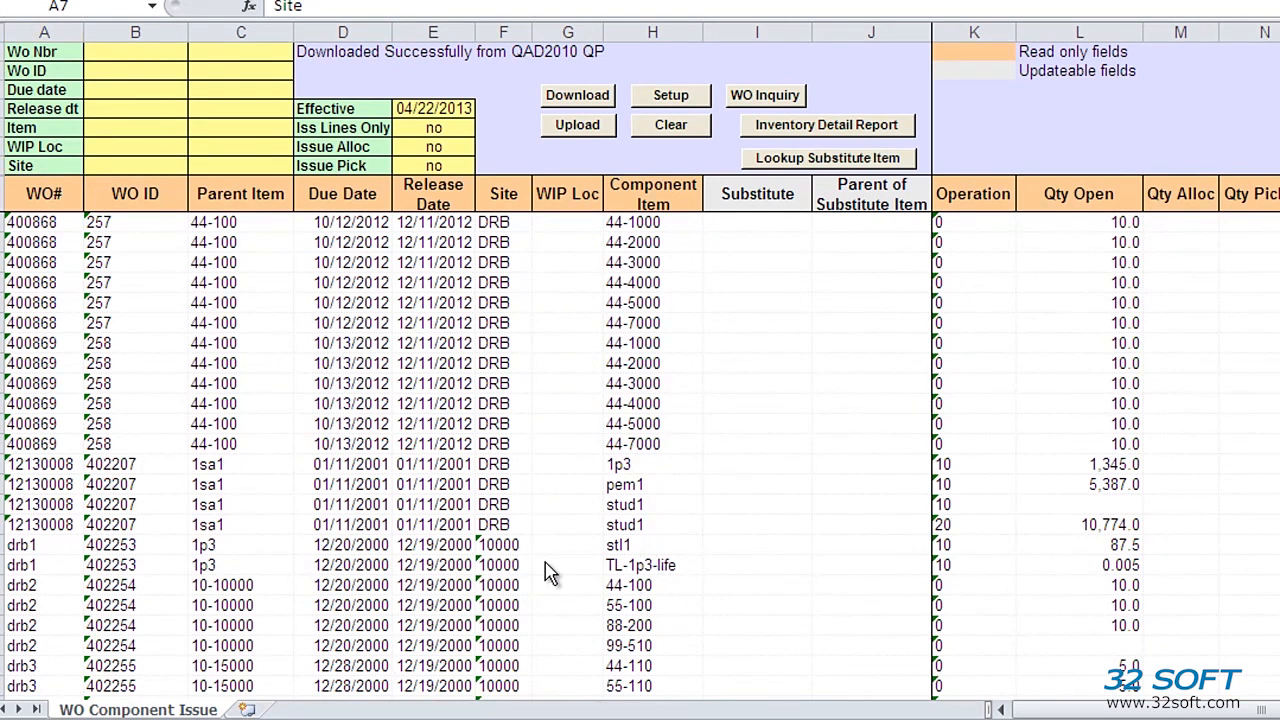
Copy site 10000 from the downloaded data into both the from and to values of the Site criterion.
left_click(500, 545)
key("ctrl+c")
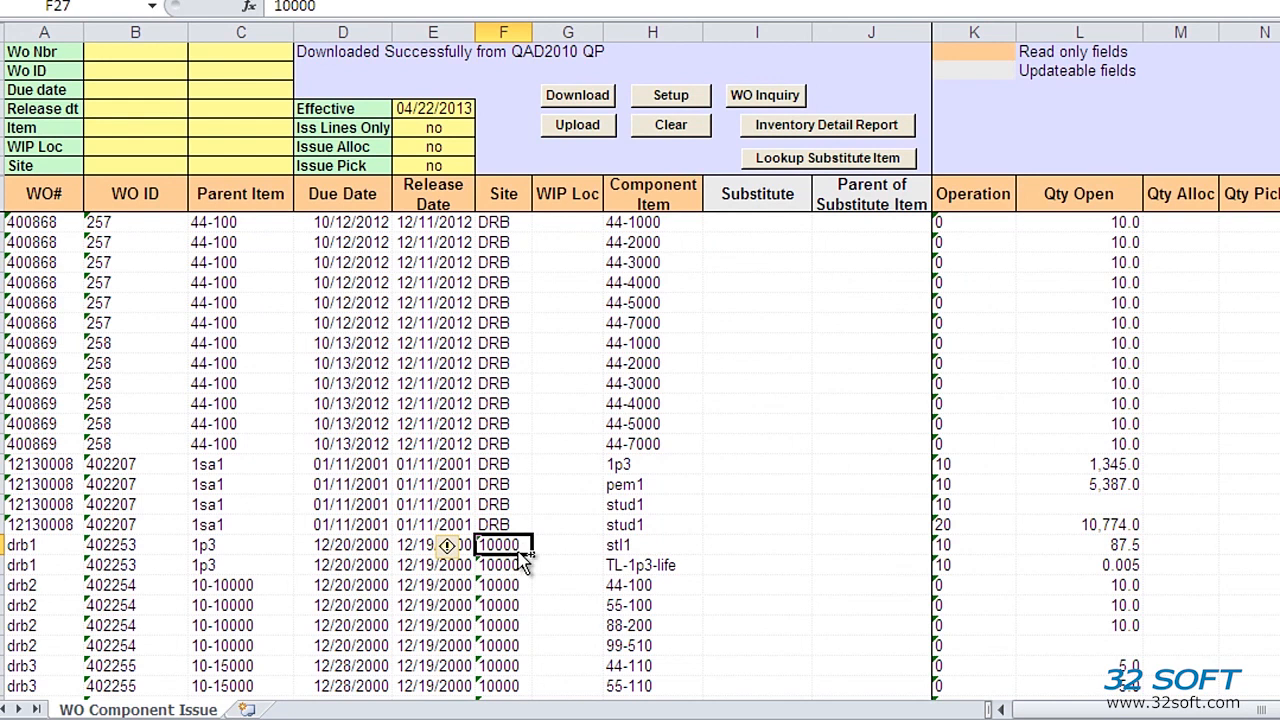
left_click(118, 162)
key("ctrl+v")
key("Right")
key("ctrl+v")
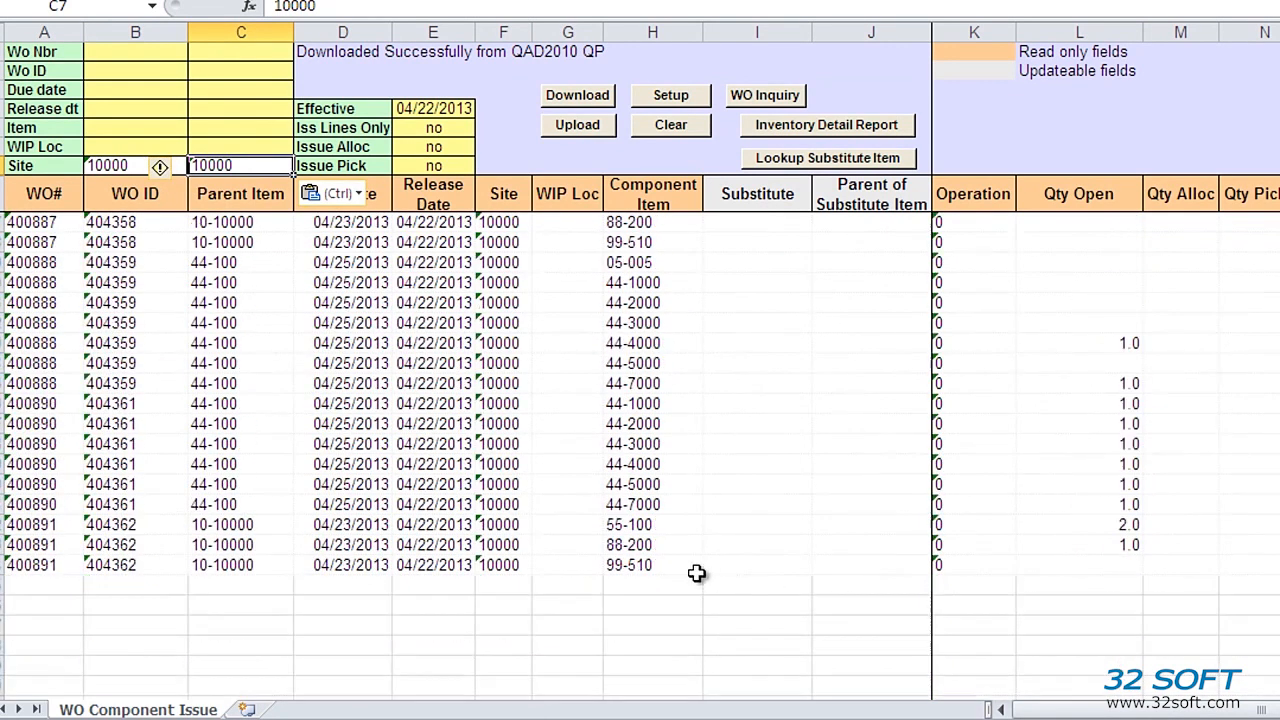
Set the Wo Nbr range from the second-to-last to the last listed work order and download the matching components.
left_click(35, 403)
key("ctrl+c")
left_click(115, 52)
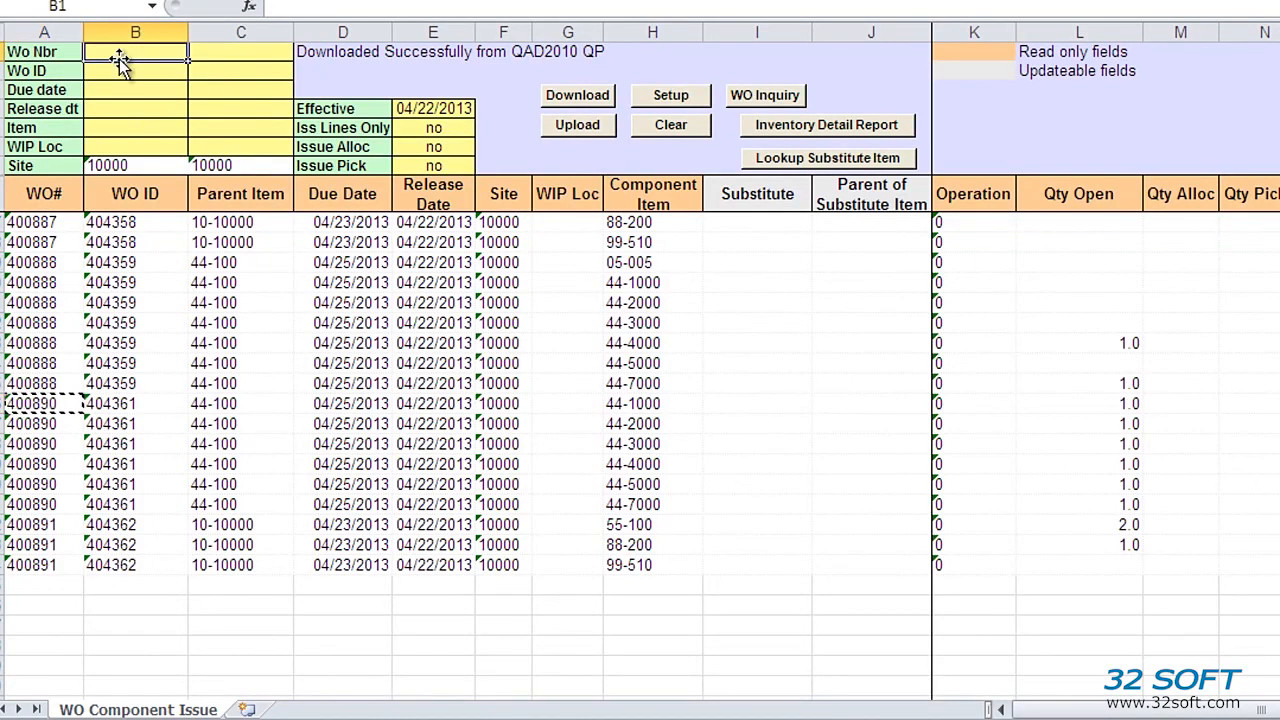
key("ctrl+v")
left_click(50, 524)
key("ctrl+c")
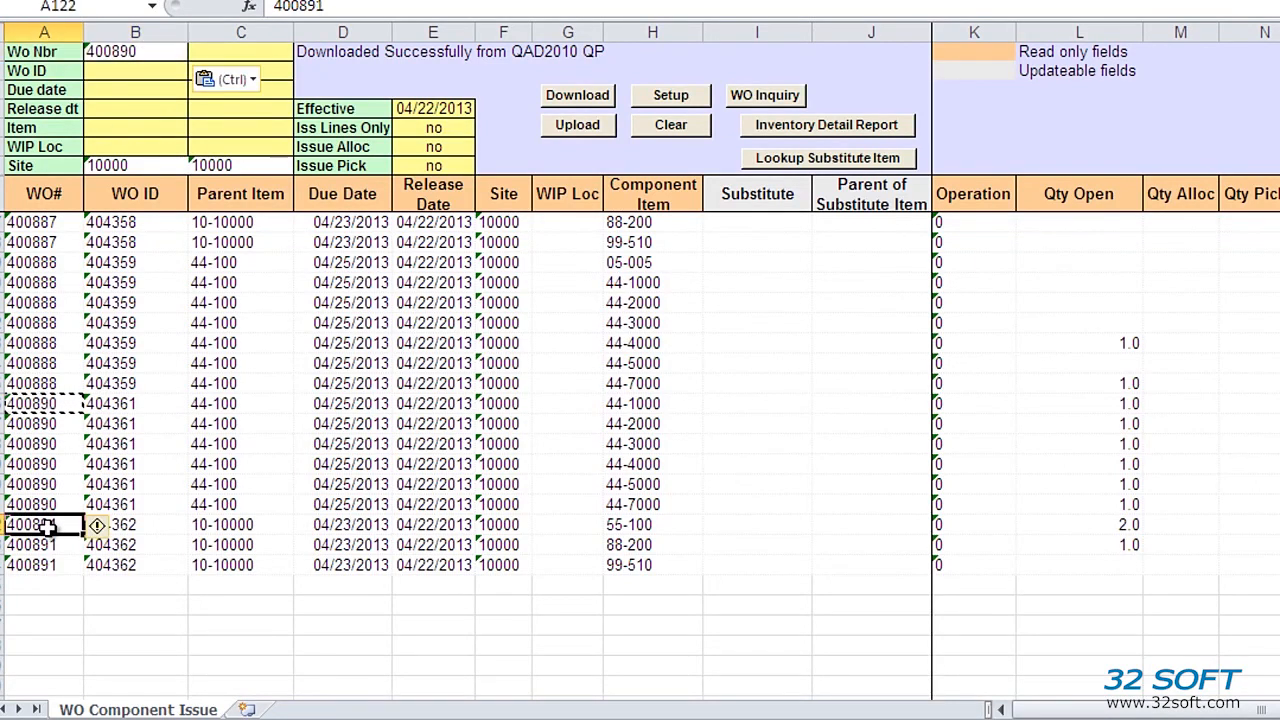
left_click(222, 53)
key("ctrl+v")
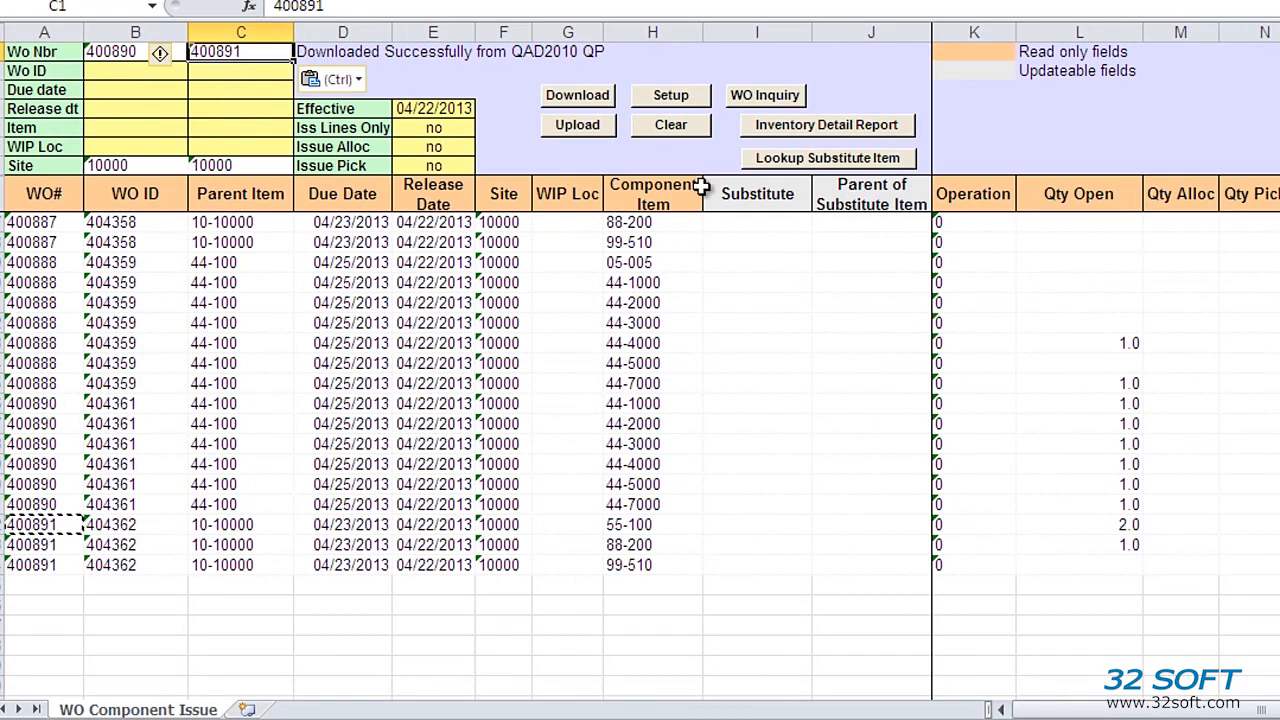
left_click(578, 96)
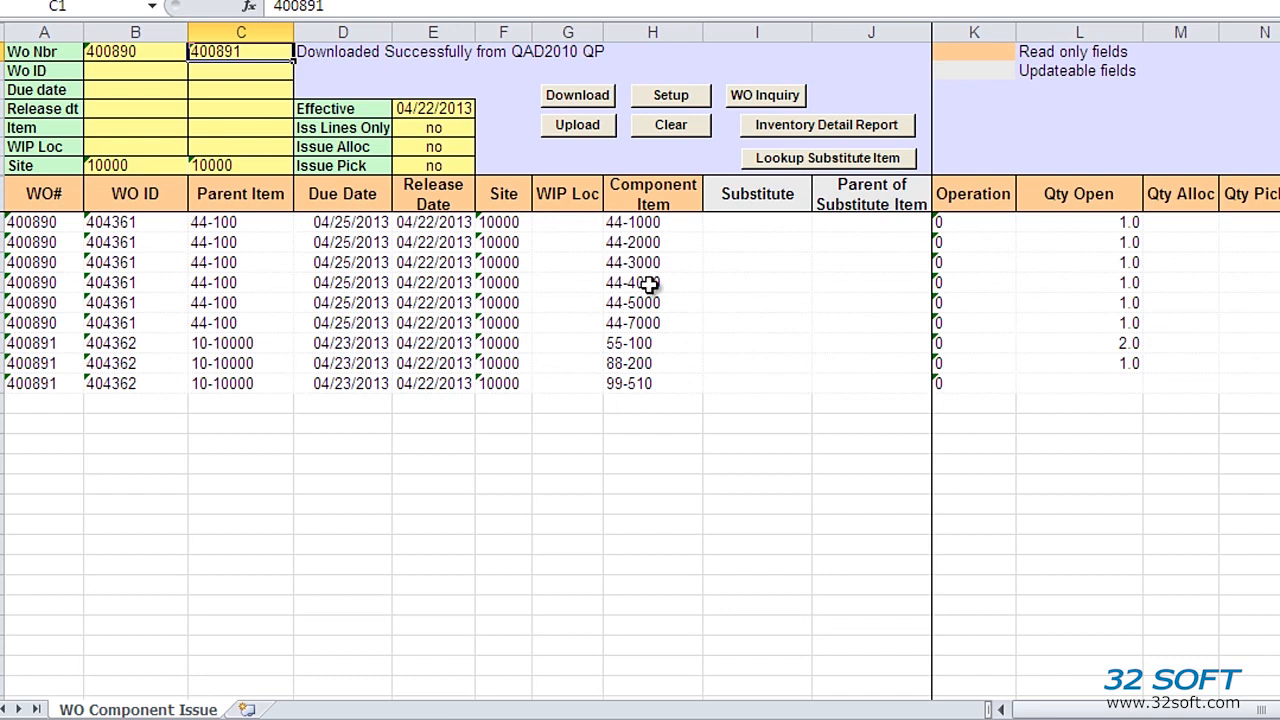
Run a work order inquiry for the 44-100 work order and review its status report.
left_click(70, 263)
left_click(764, 99)
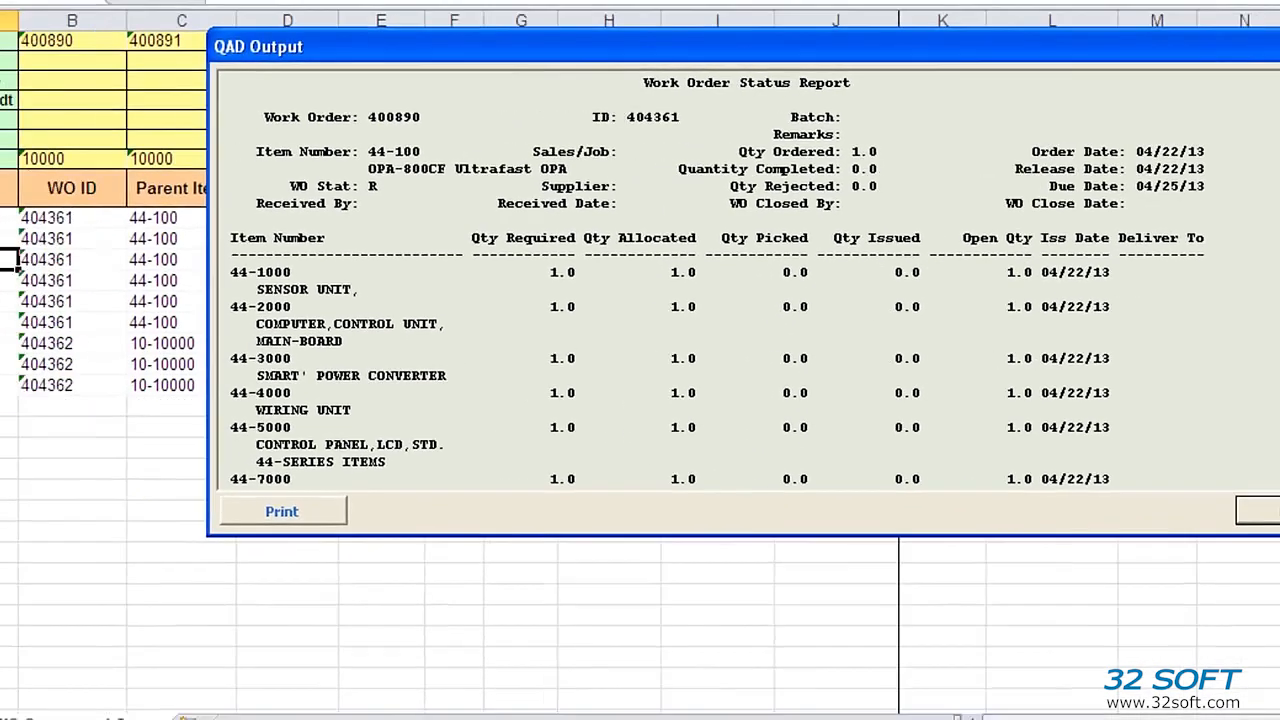
left_click(1264, 511)
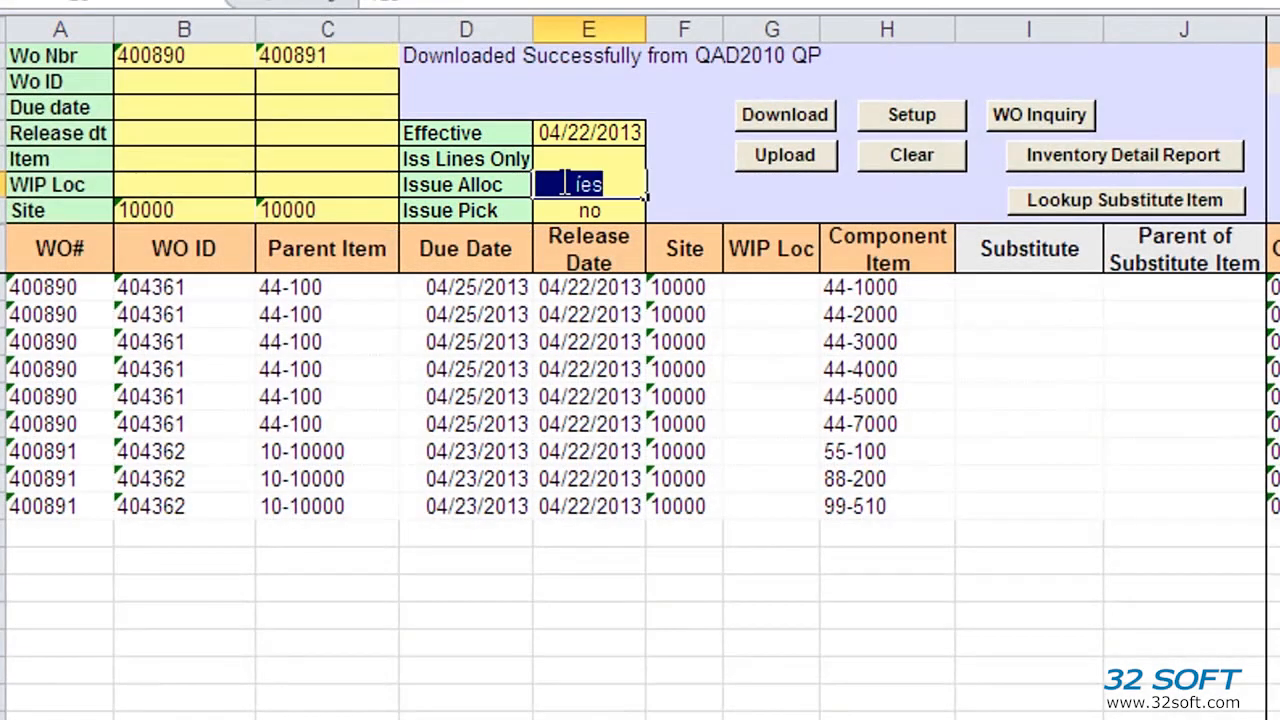
Set Issue Alloc and Issue Pick to yes and download the components again.
type("yes")
key("Tab")
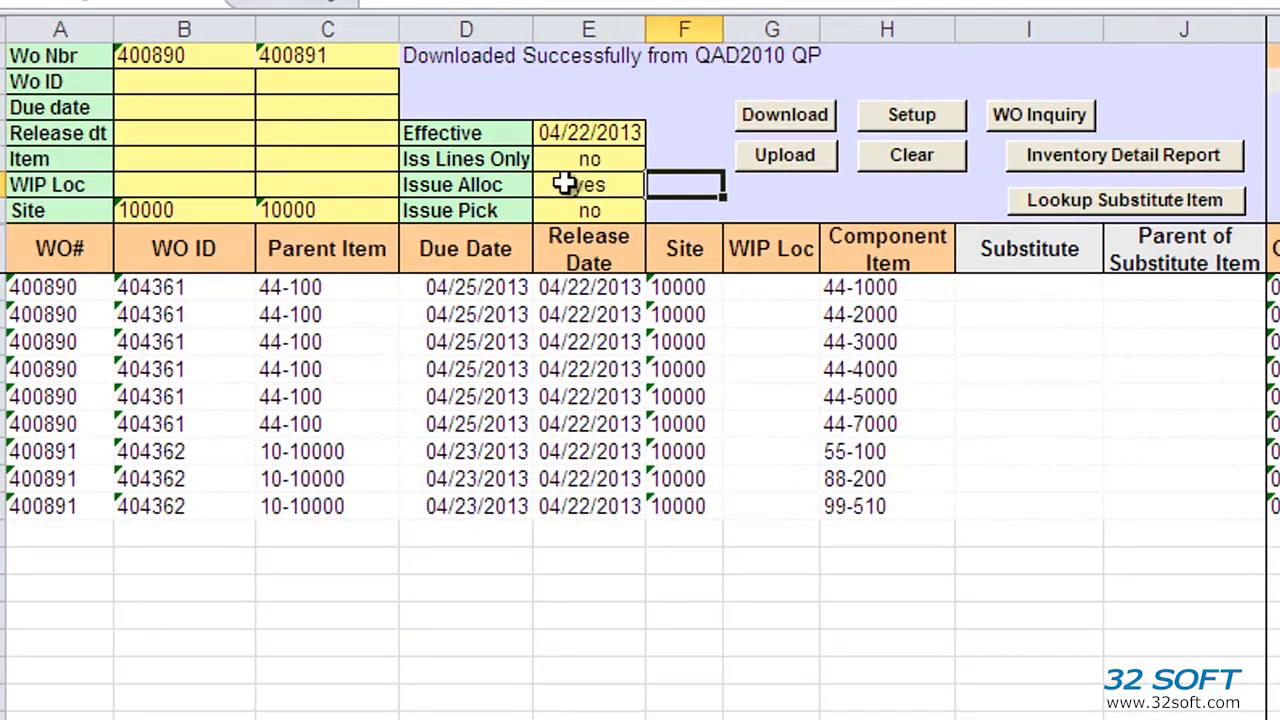
key("Return")
type("yes")
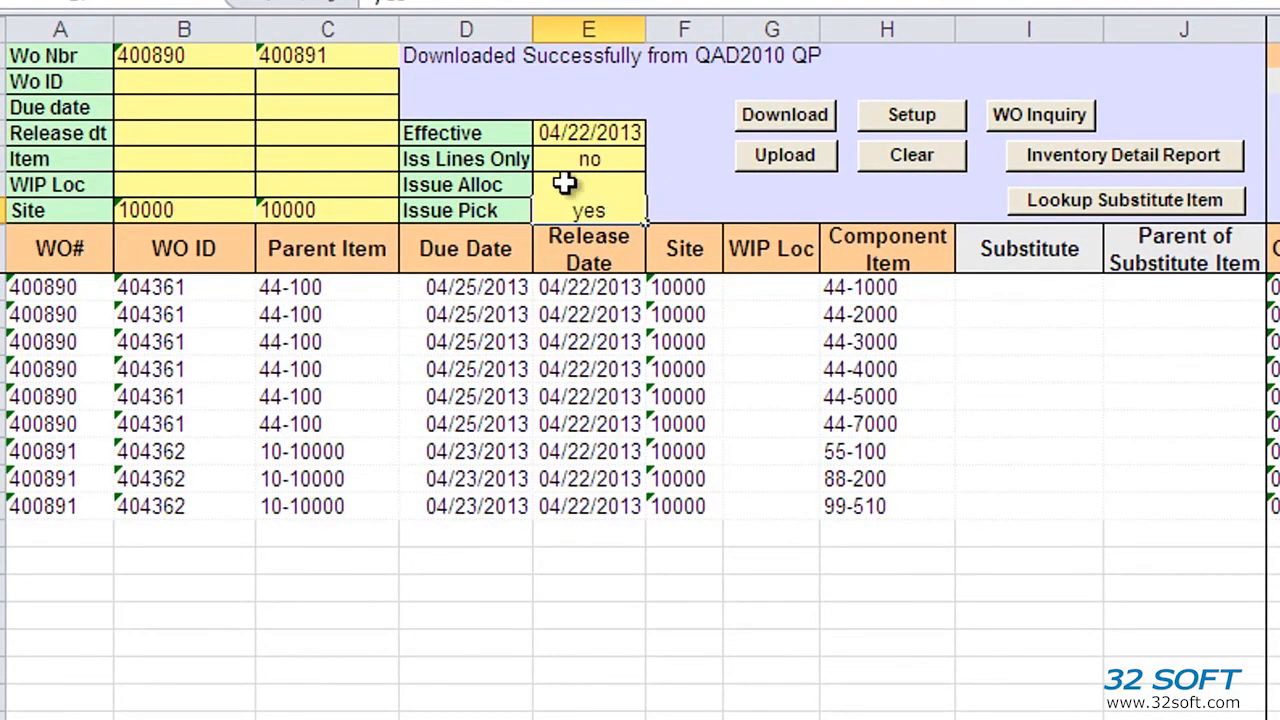
key("Return")
left_click(785, 120)
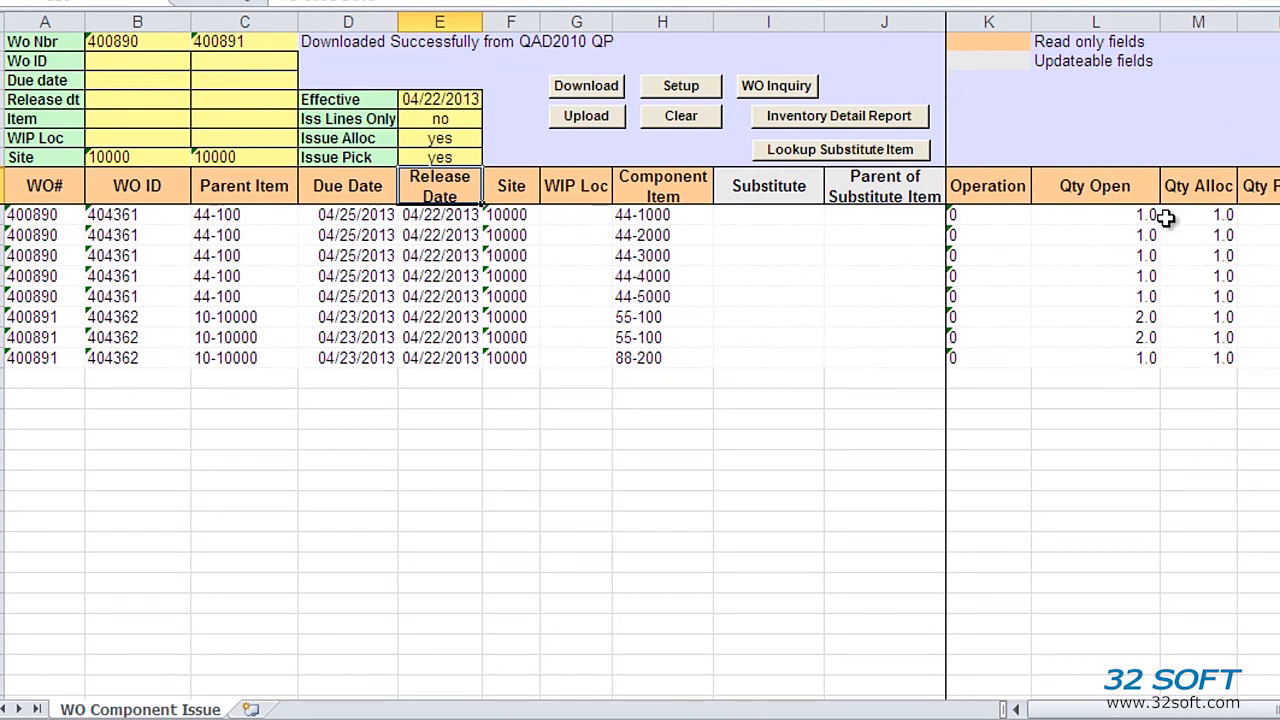
Examine the Qty to Iss, Site, Loc, Lot/Serial and Reference fields for the first component, 44-1000.
scroll(640, 400, "right", 4)
left_click(1224, 212)
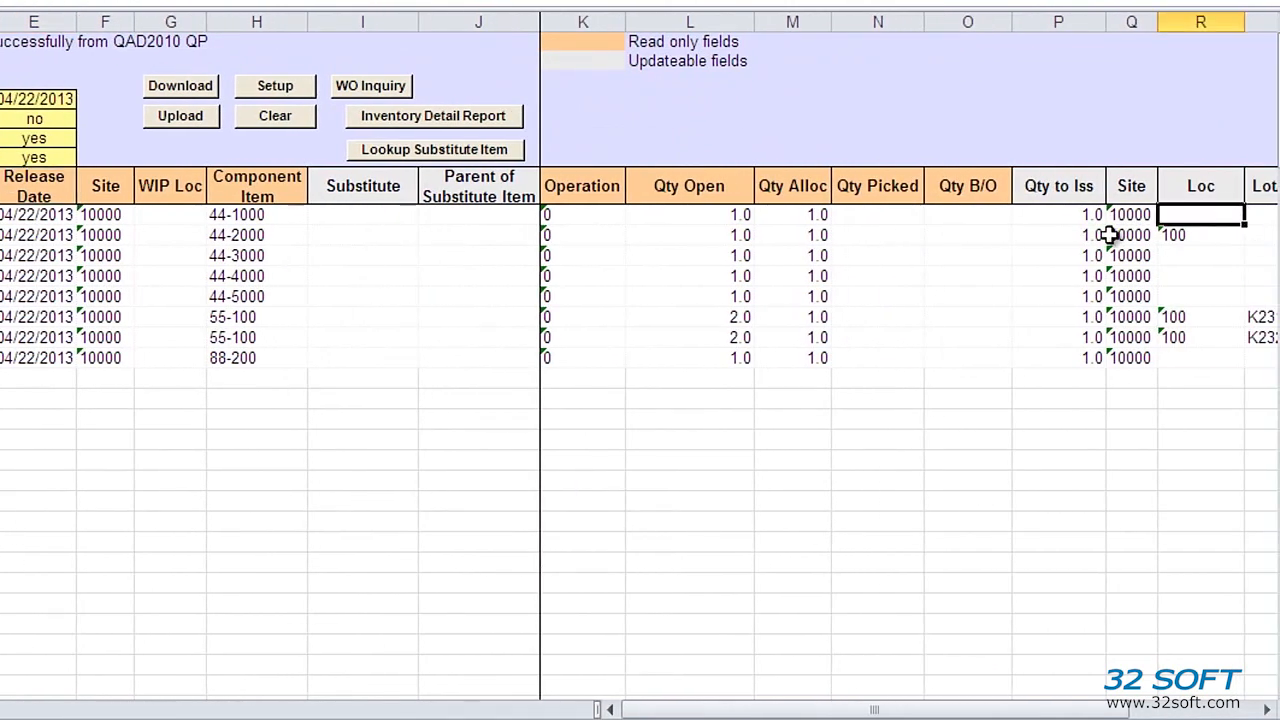
key("Right")
key("Right")
key("Left")
key("Left")
key("Left")
key("Left")
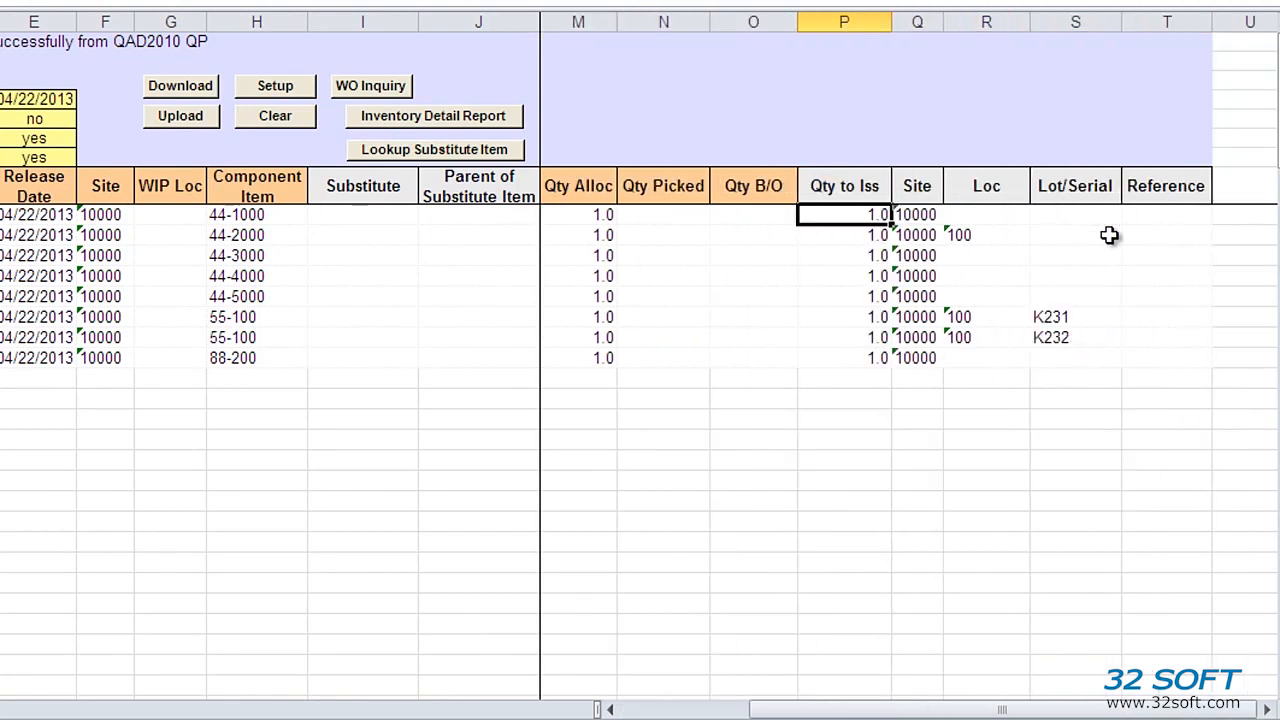
Review the Qty to Iss values of all component rows and the Iss Lines Only setting.
key("Down")
key("Down")
key("Down")
key("Down")
key("Down")
key("Down")
key("Down")
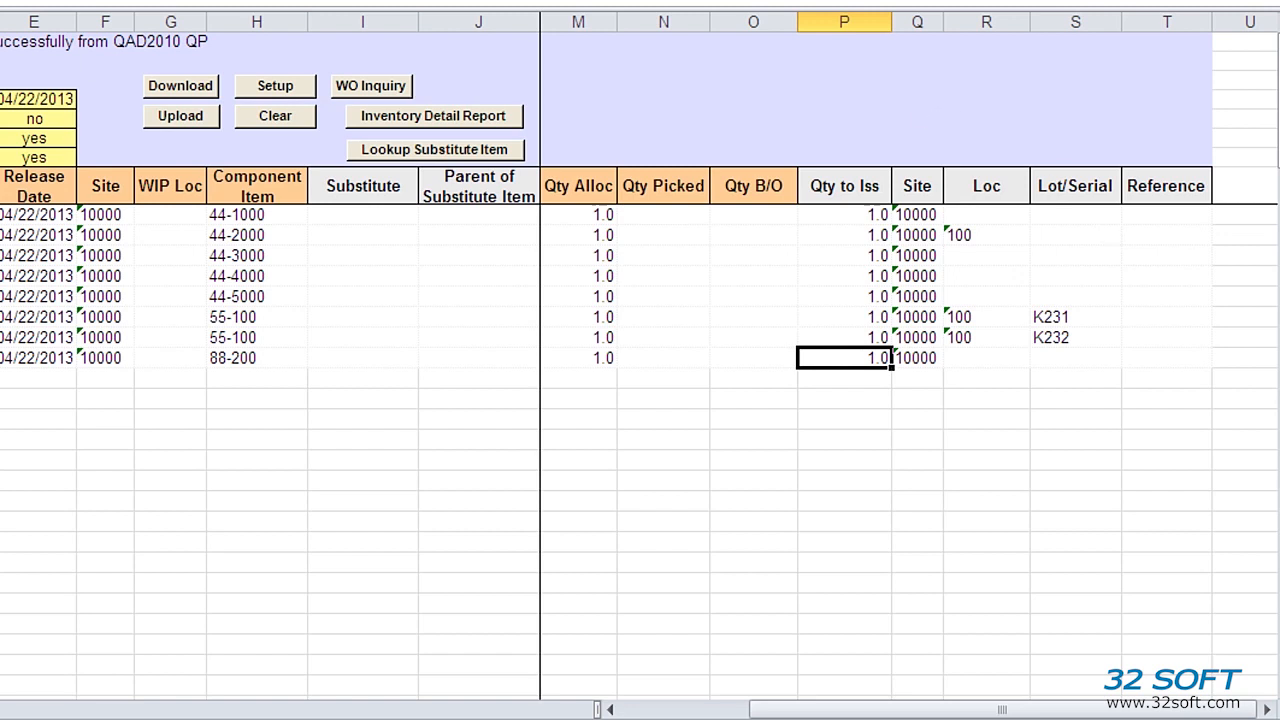
left_click(33, 120)
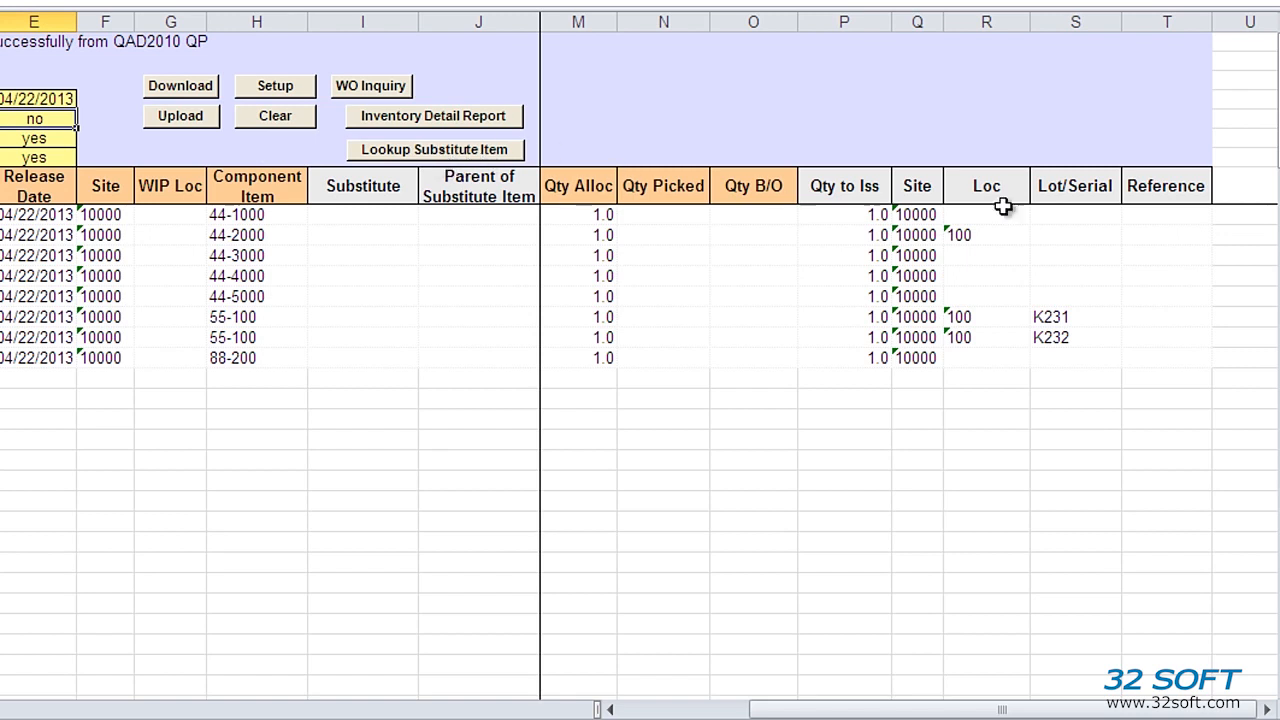
left_click_drag(870, 214, 864, 335)
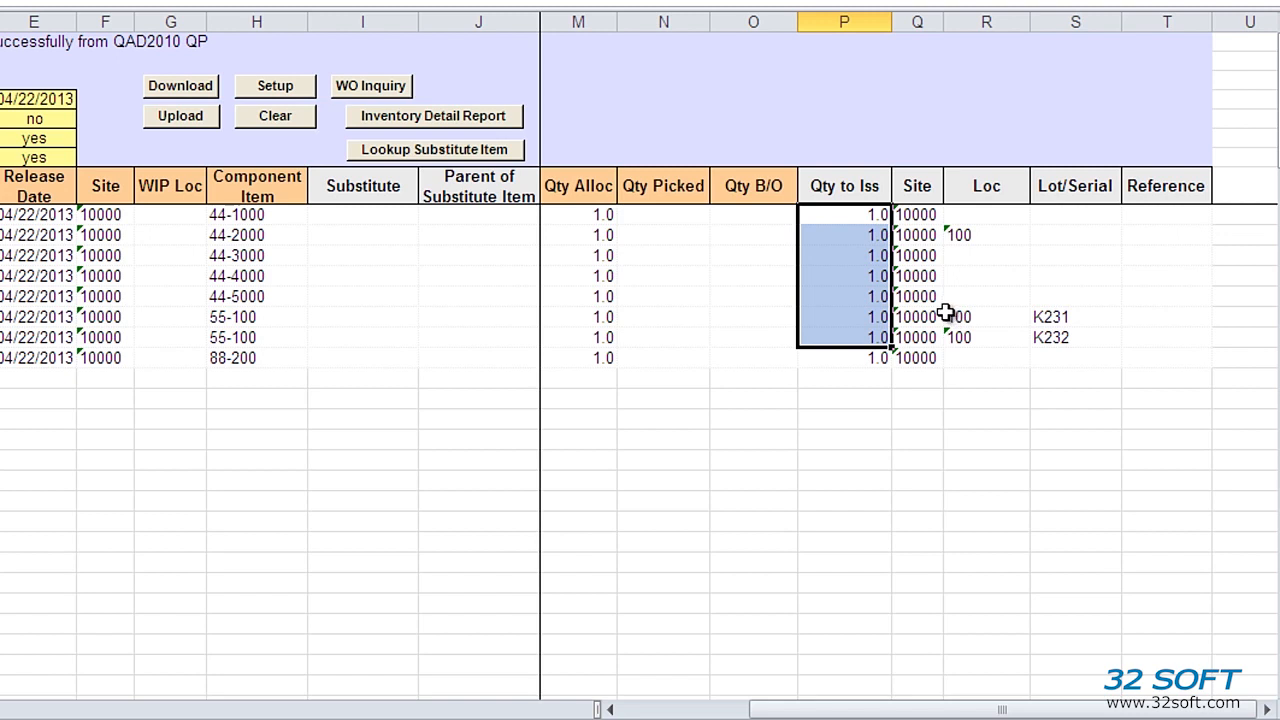
Look up the substitute for component 44-4000, choose 05-005 with quantity 2, and check the filled Substitute and Qty to Iss values.
left_click_drag(950, 712, 787, 710)
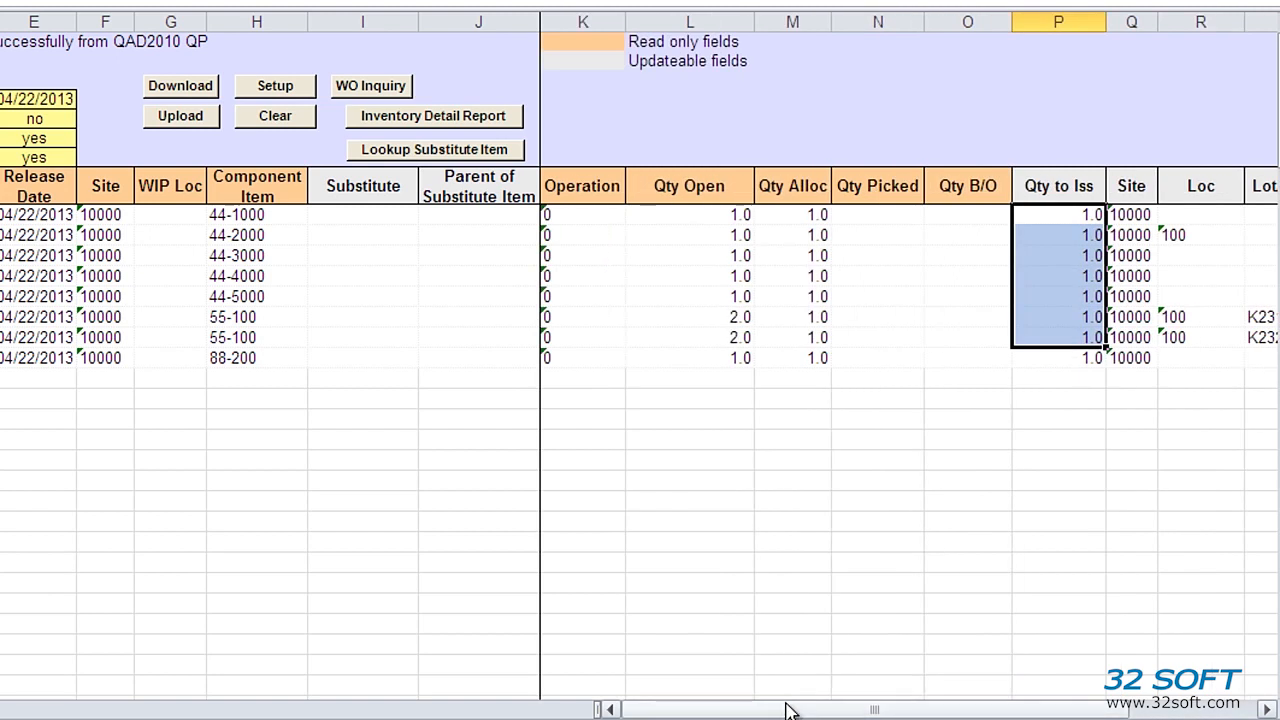
left_click(341, 277)
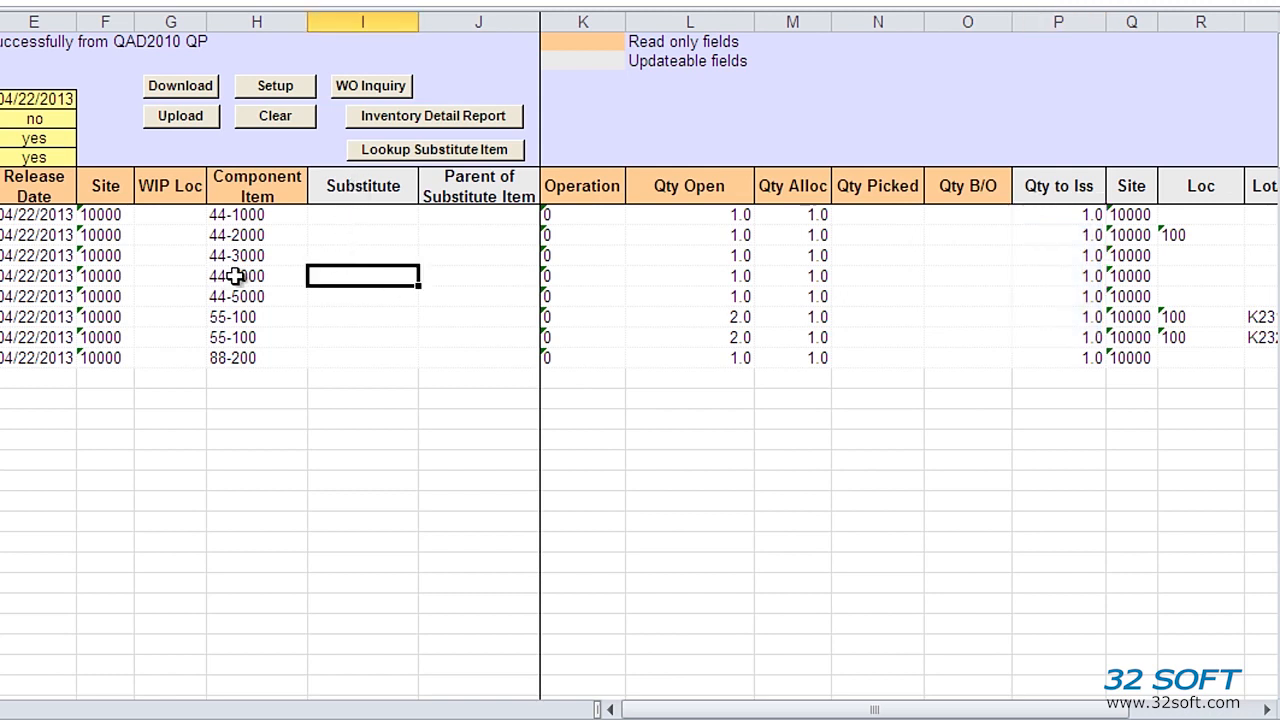
left_click(241, 277)
left_click(381, 277)
left_click(441, 155)
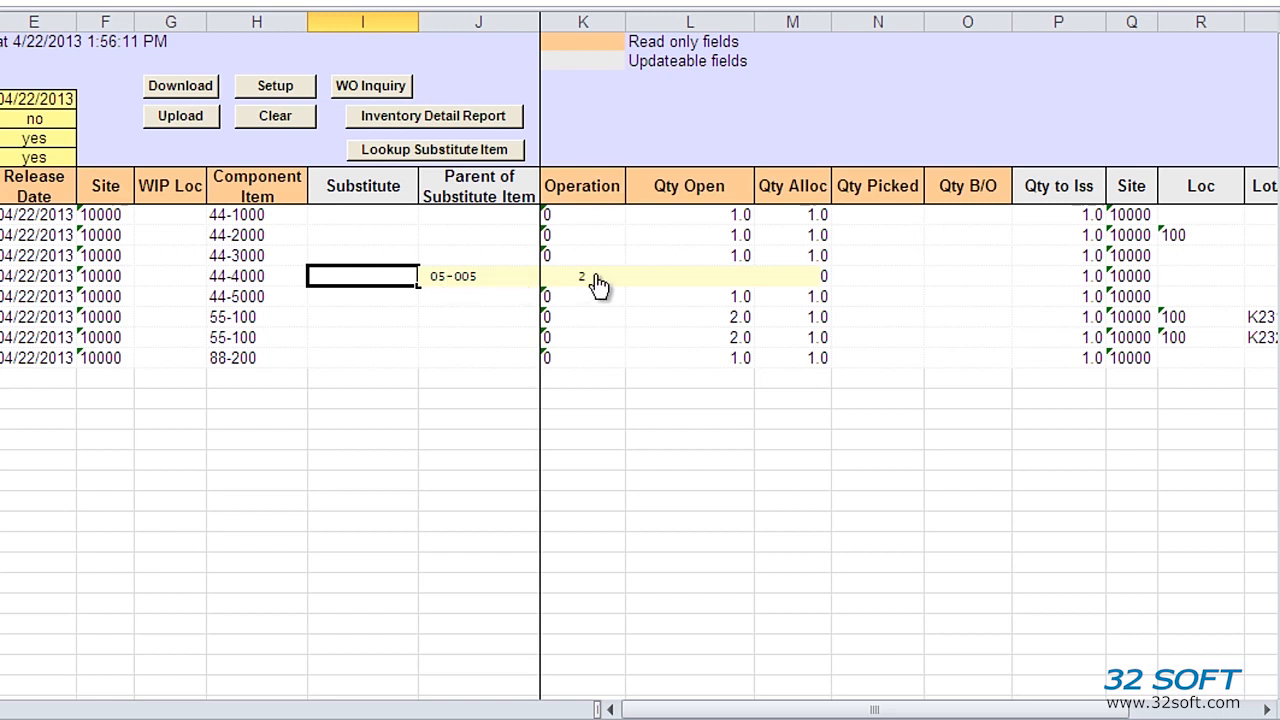
left_click(462, 287)
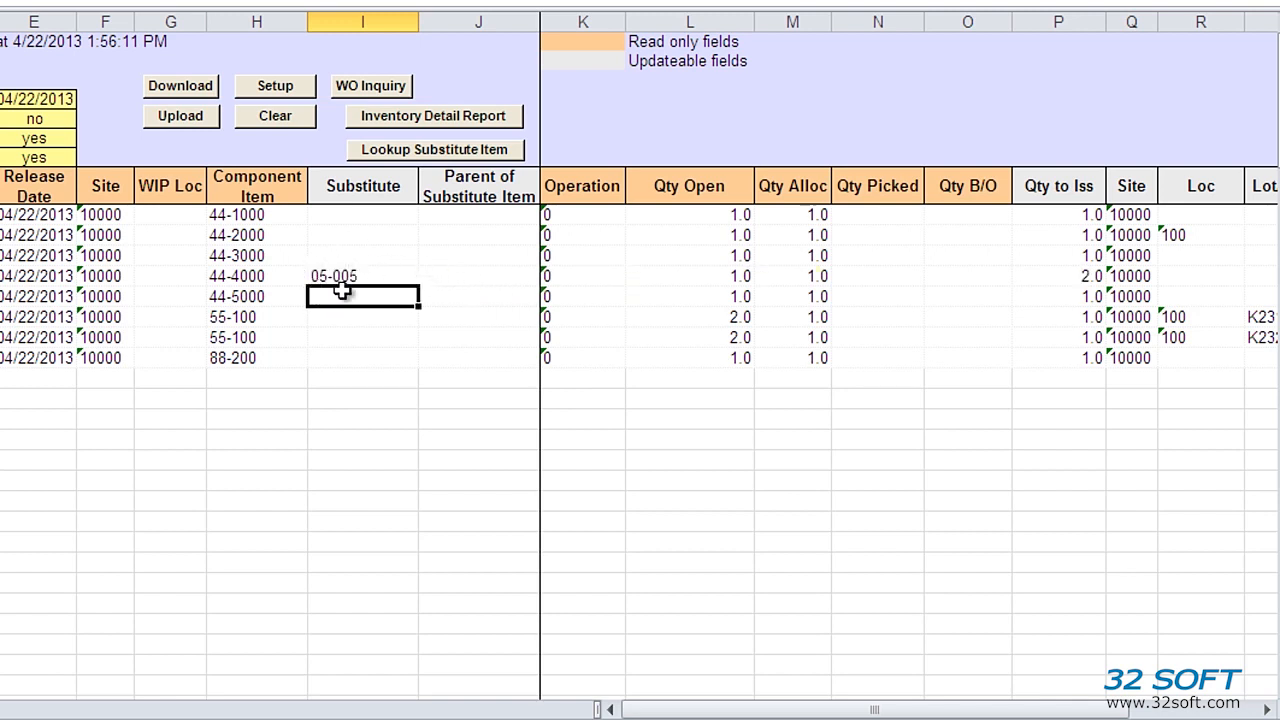
left_click(1011, 277)
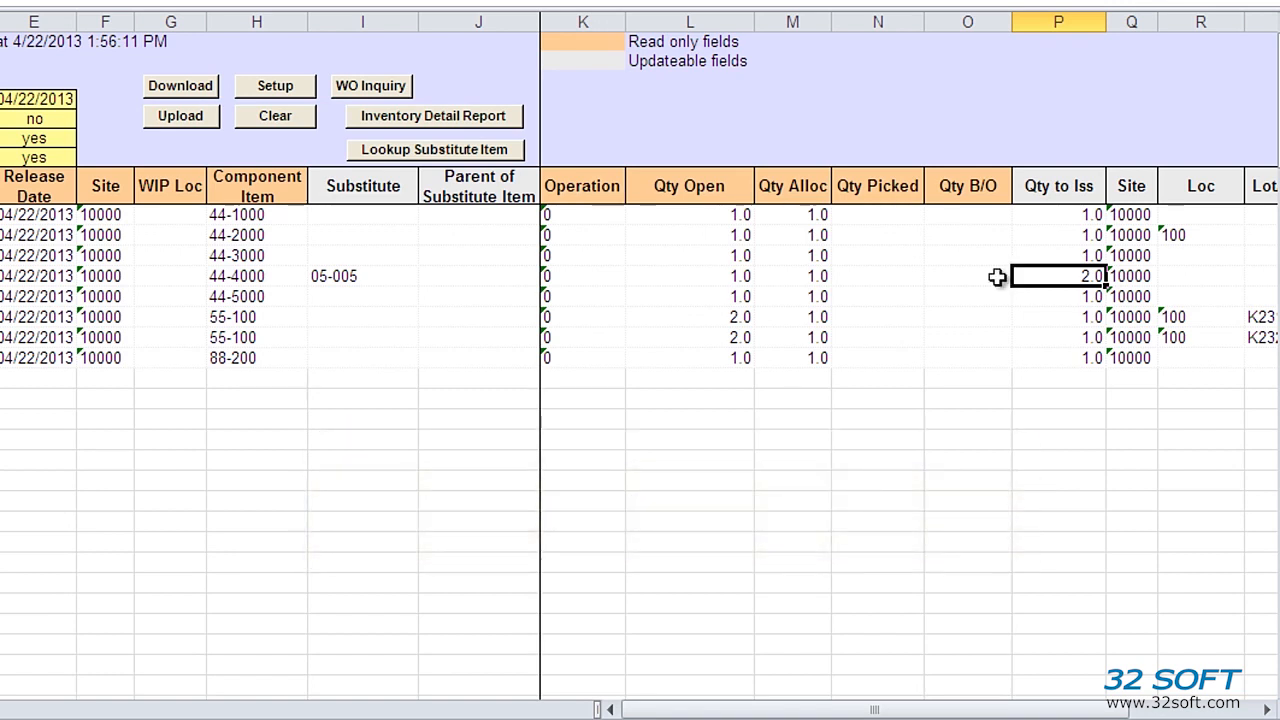
left_click(384, 276)
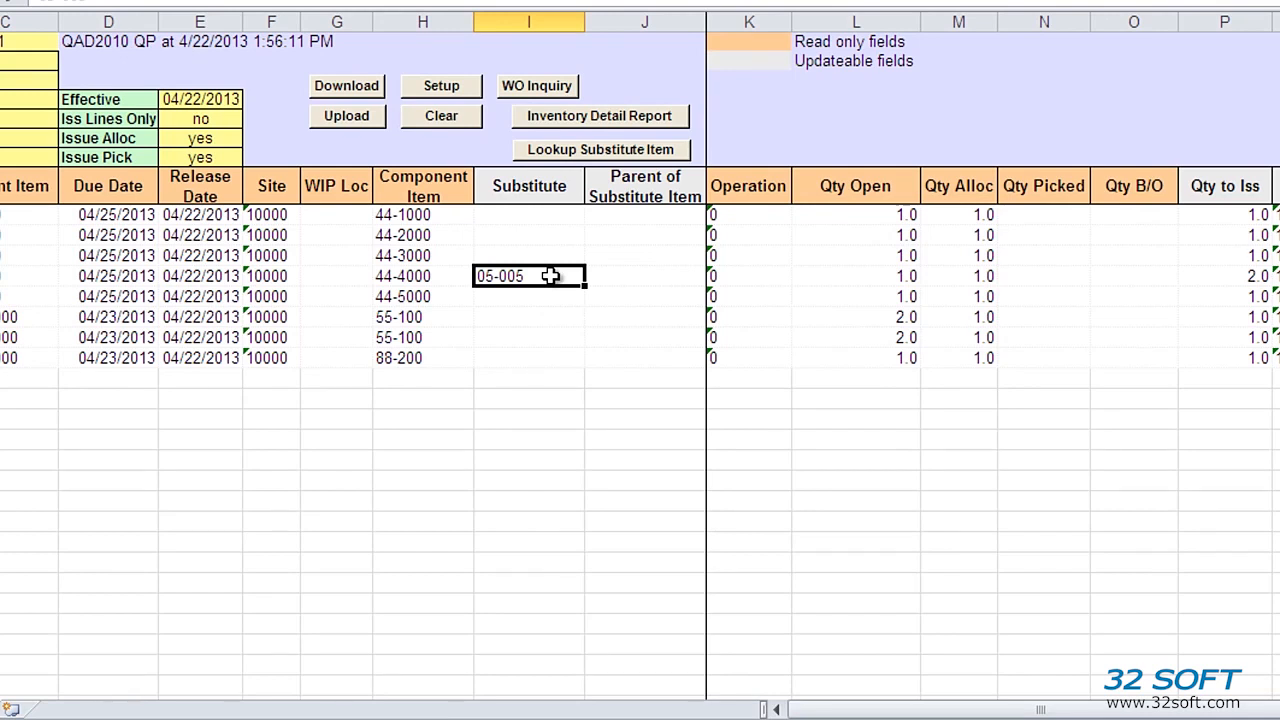
Try to upload the component issues to QAD and inspect the work order cell of the 44-4000 row.
left_click(348, 118)
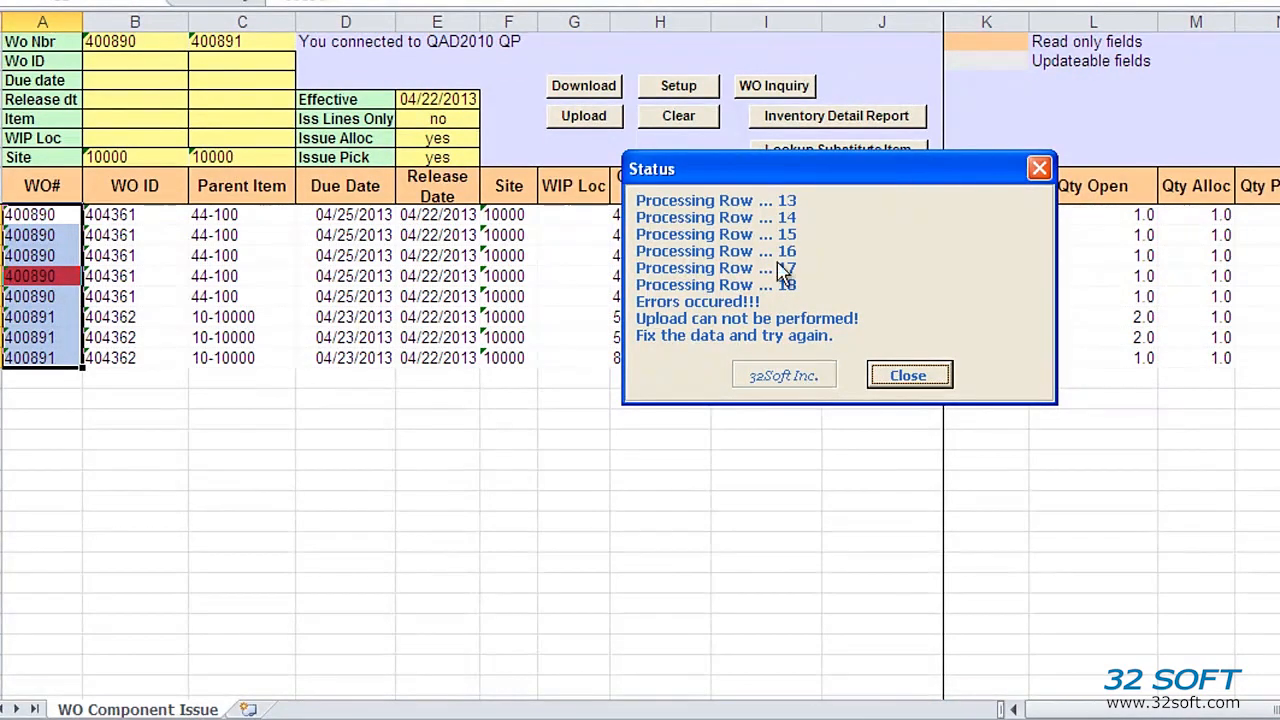
left_click(934, 373)
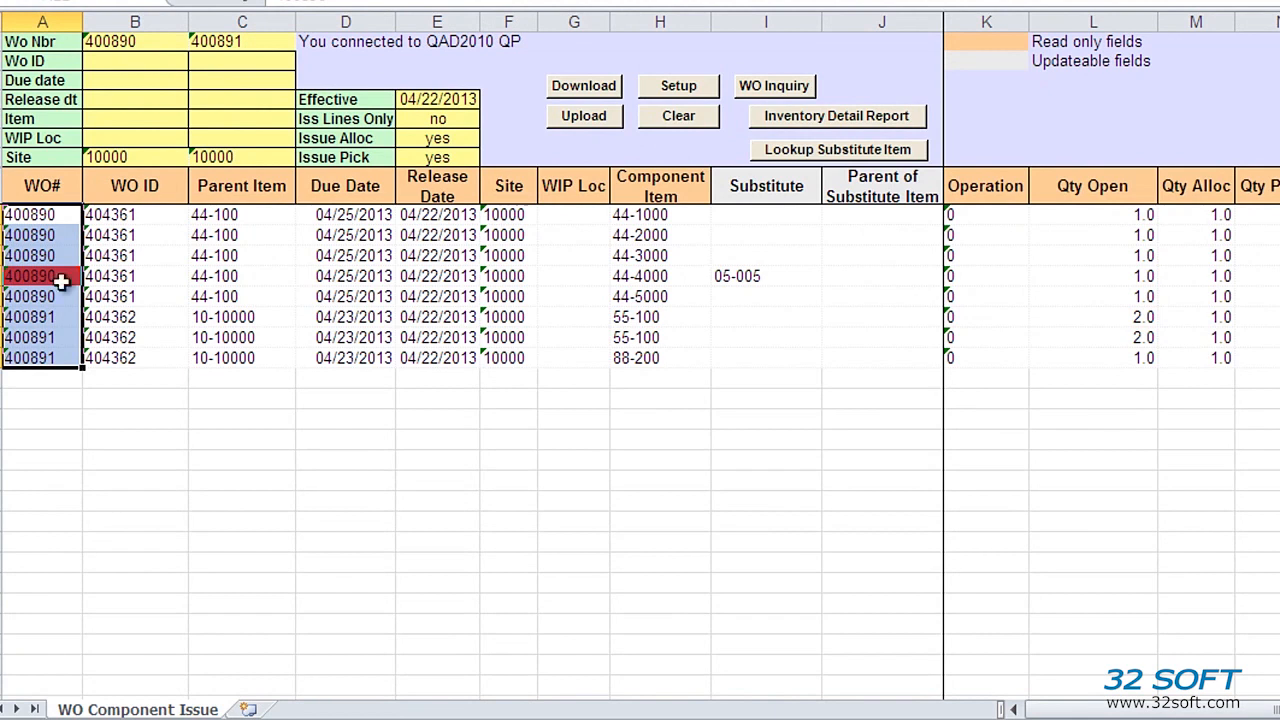
left_click(150, 316)
mouse_move(51, 280)
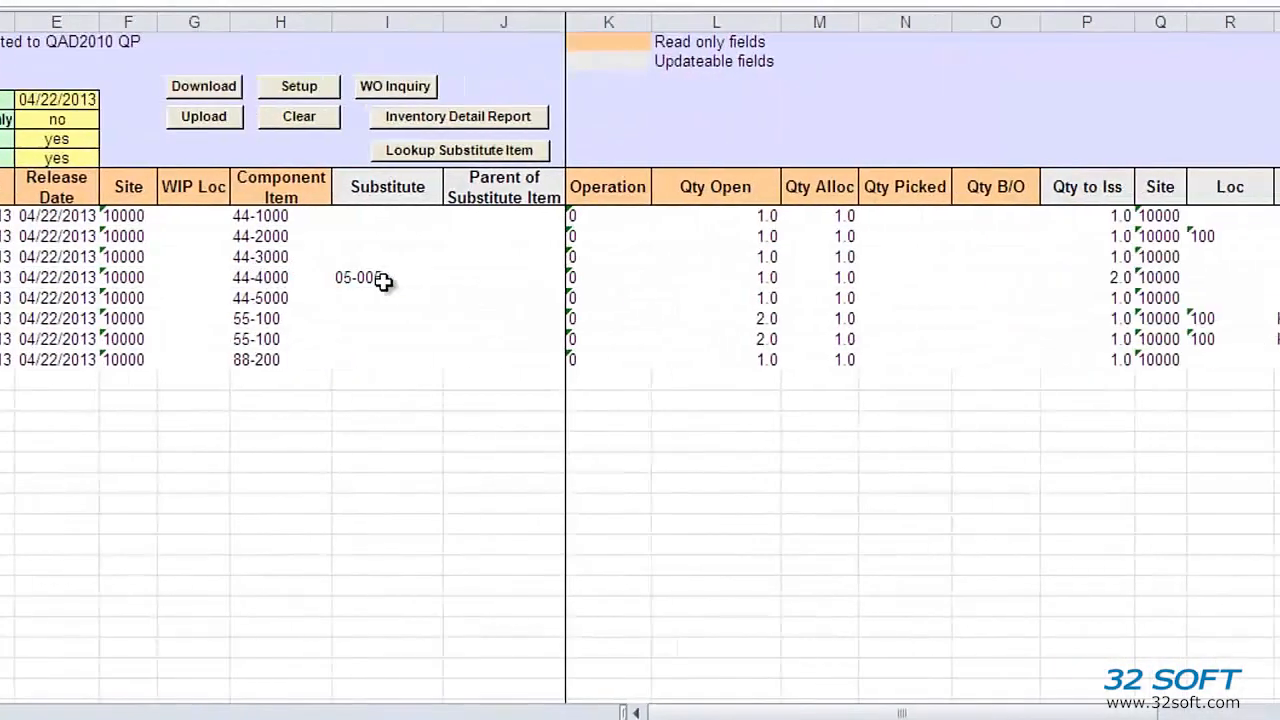
Examine the Site, Loc, Lot/Serial and Reference fields of the 44-4000 row and review the Inventory Detail Report for substitute 05-005.
left_click(383, 278)
left_click_drag(985, 712, 1114, 712)
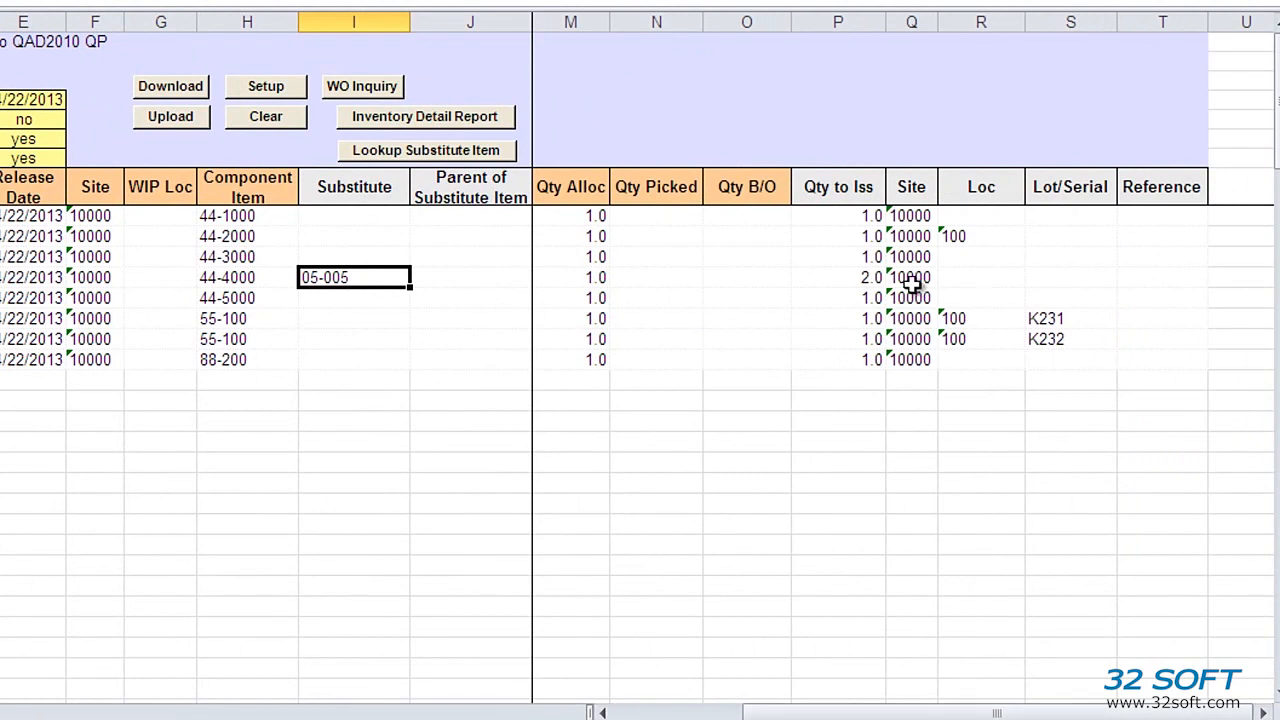
left_click_drag(915, 278, 1143, 280)
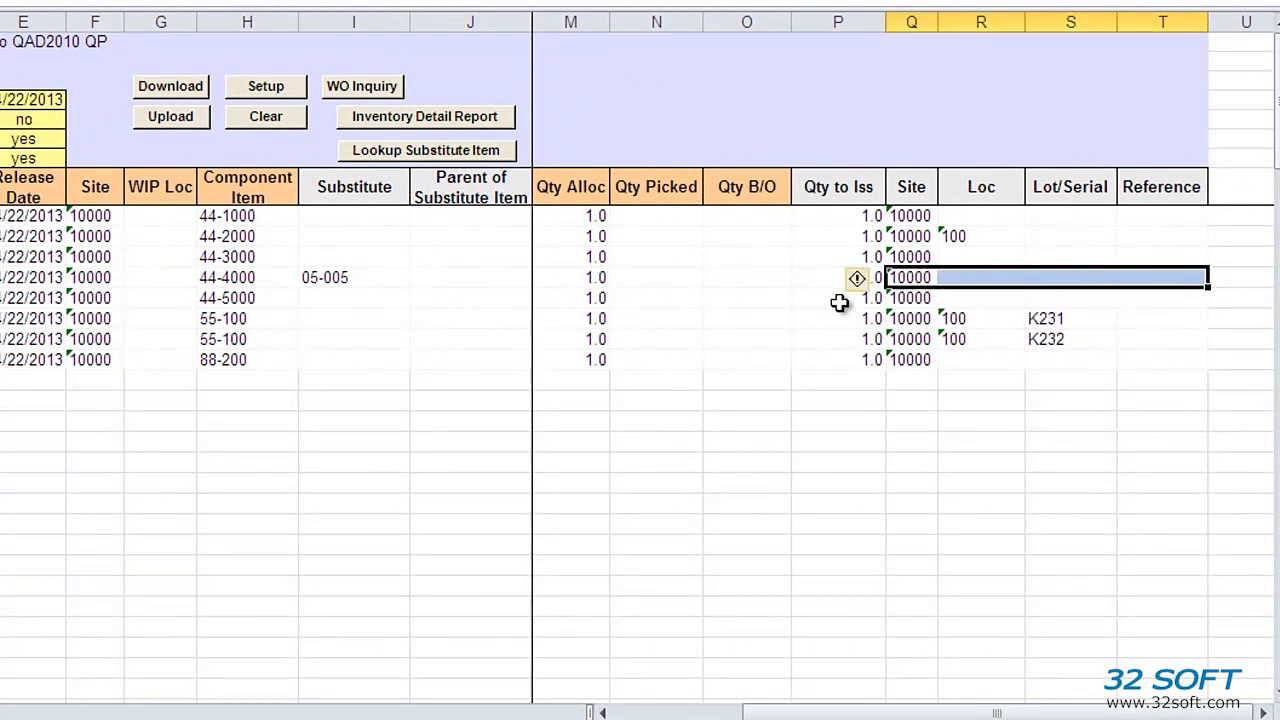
left_click(373, 278)
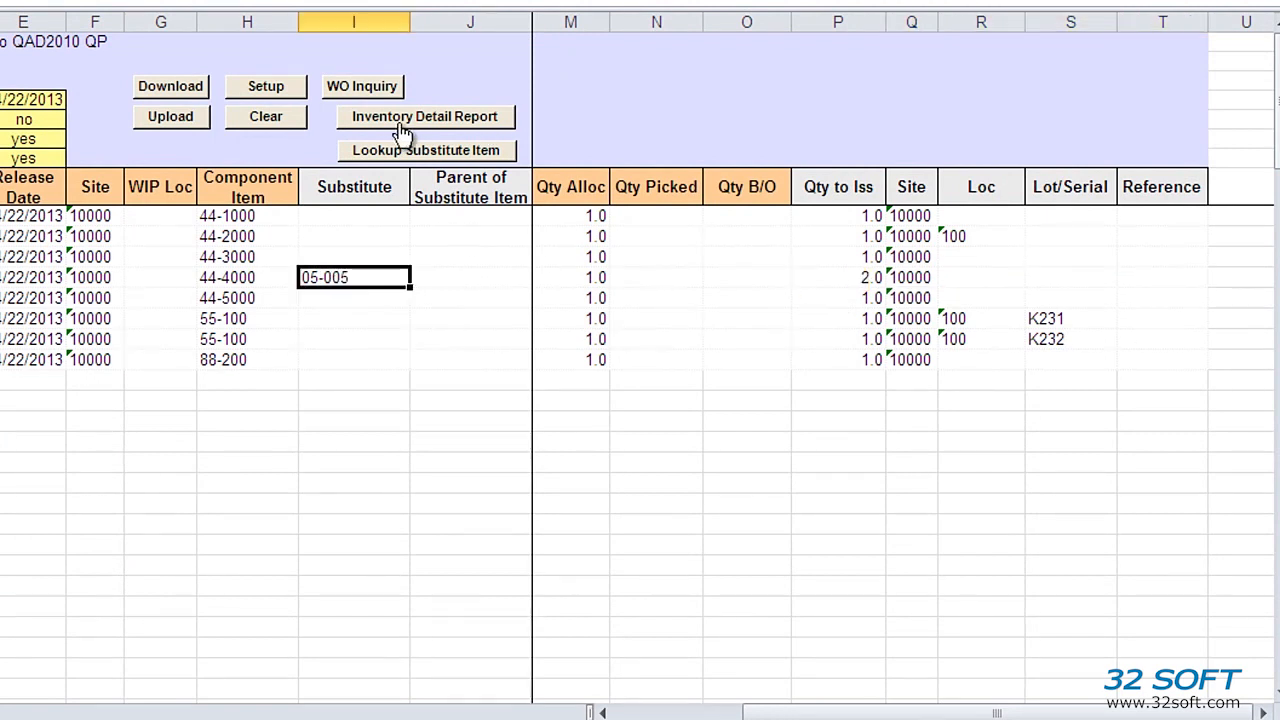
left_click(447, 130)
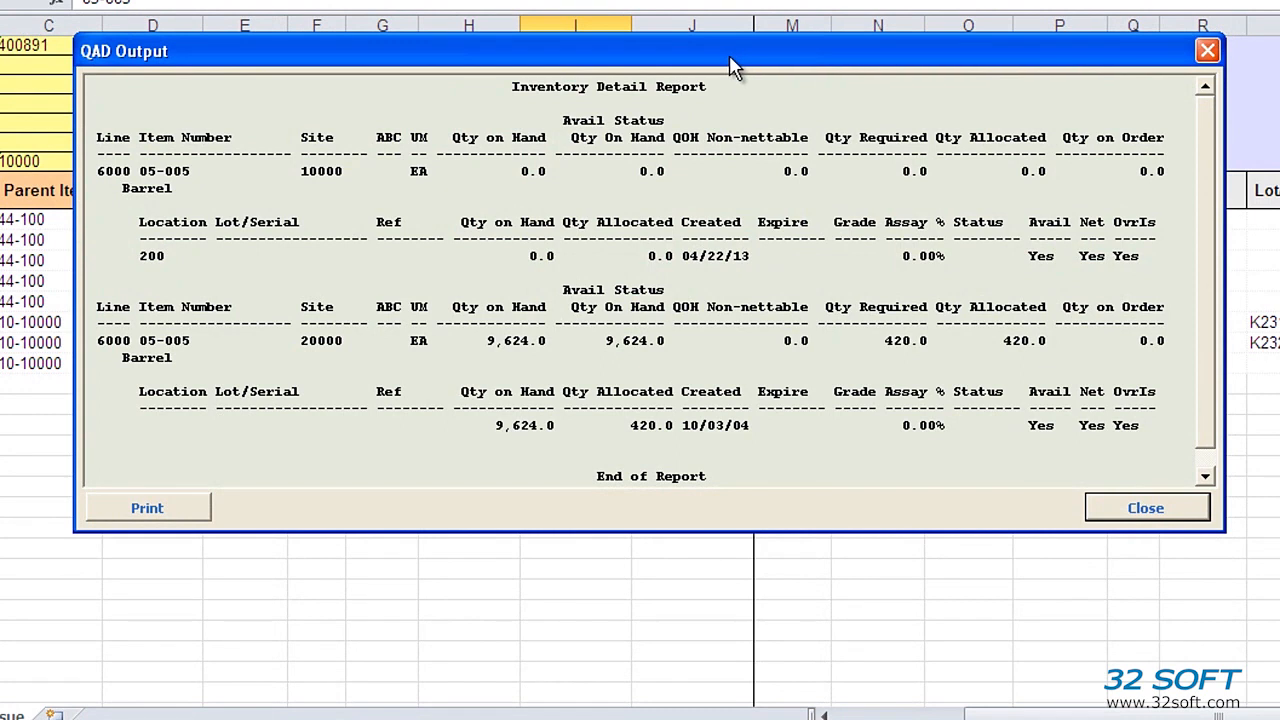
left_click_drag(730, 62, 752, 164)
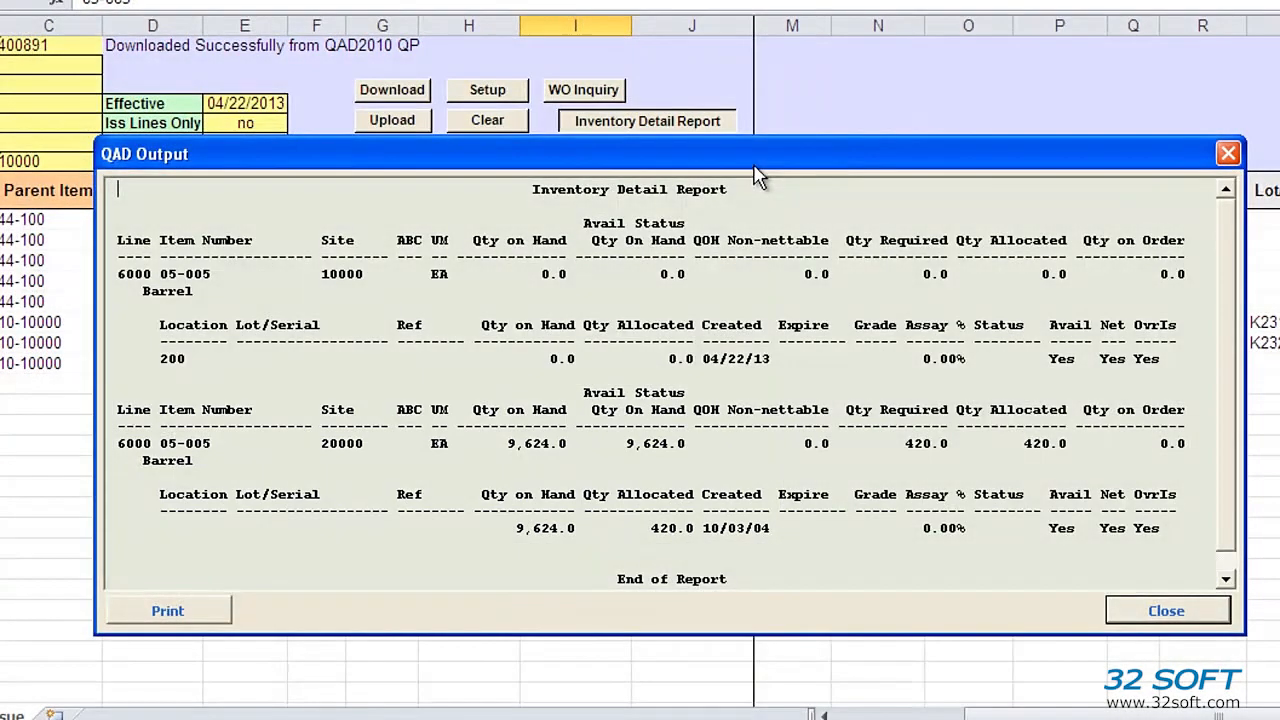
left_click_drag(760, 177, 675, 341)
left_click(1143, 317)
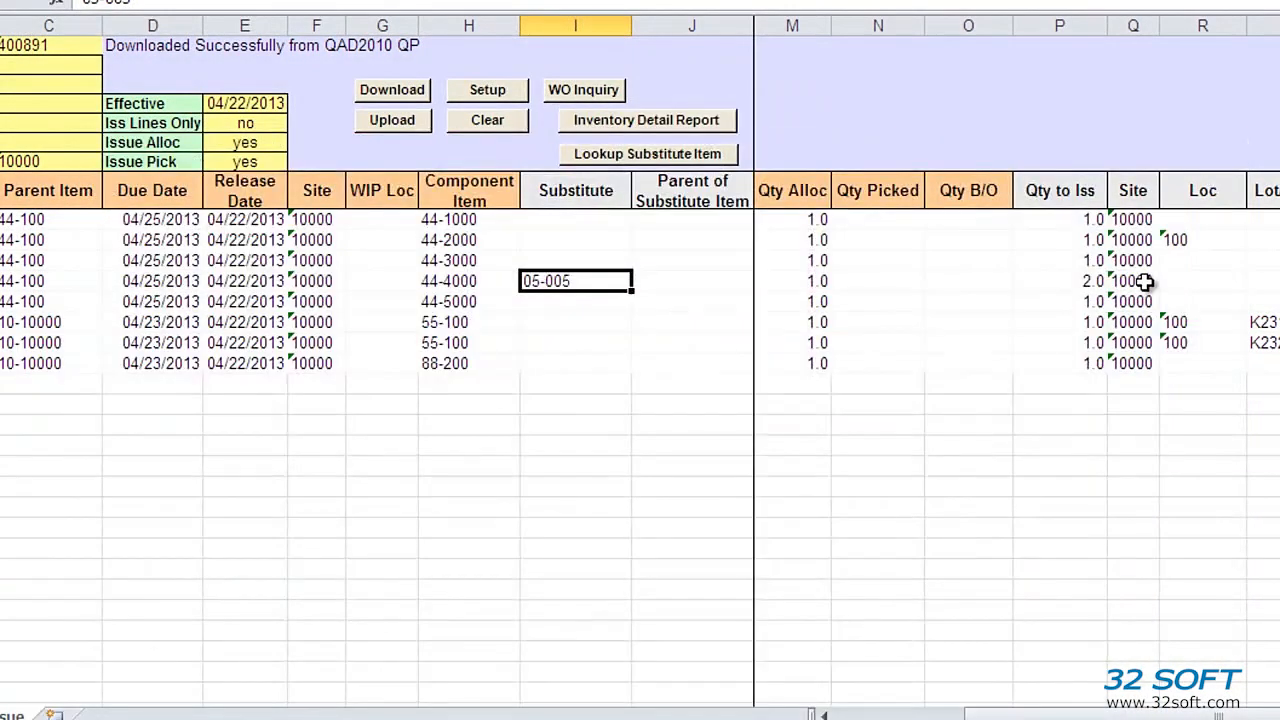
Set the issue Site of the 44-4000 row to 20000 and upload the component issues to QAD.
left_click(1135, 283)
type("20")
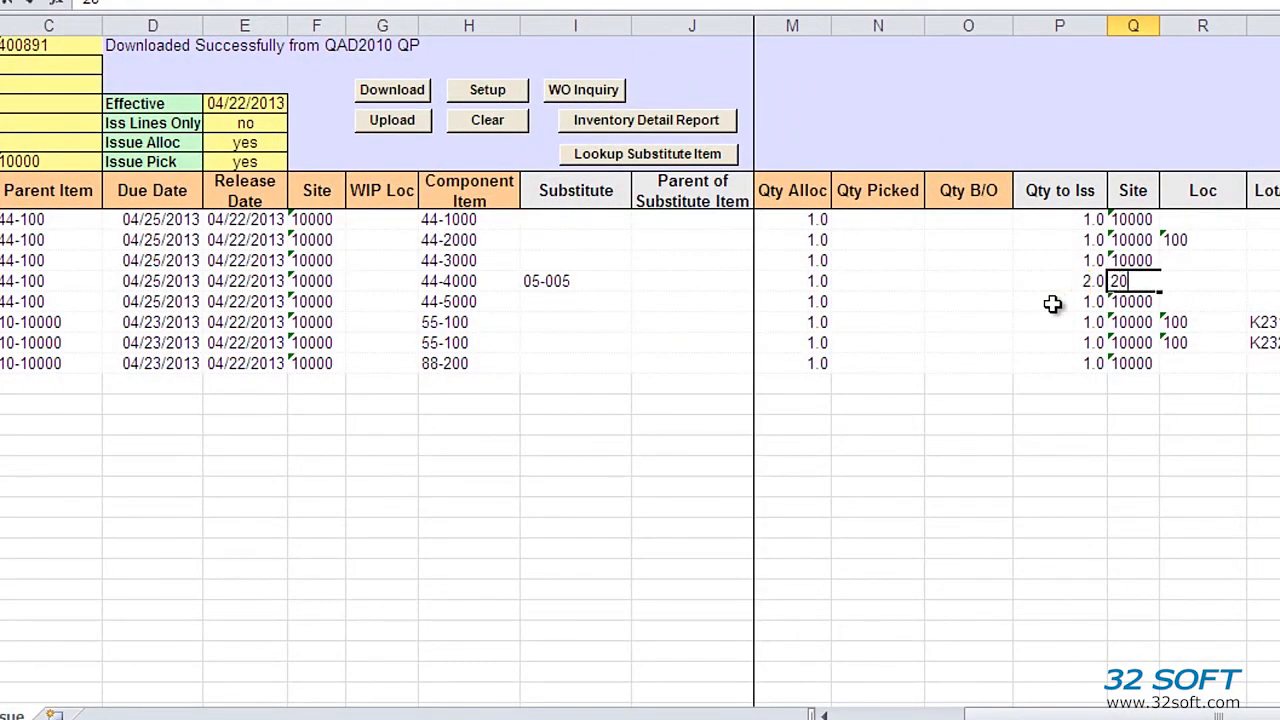
key("Return")
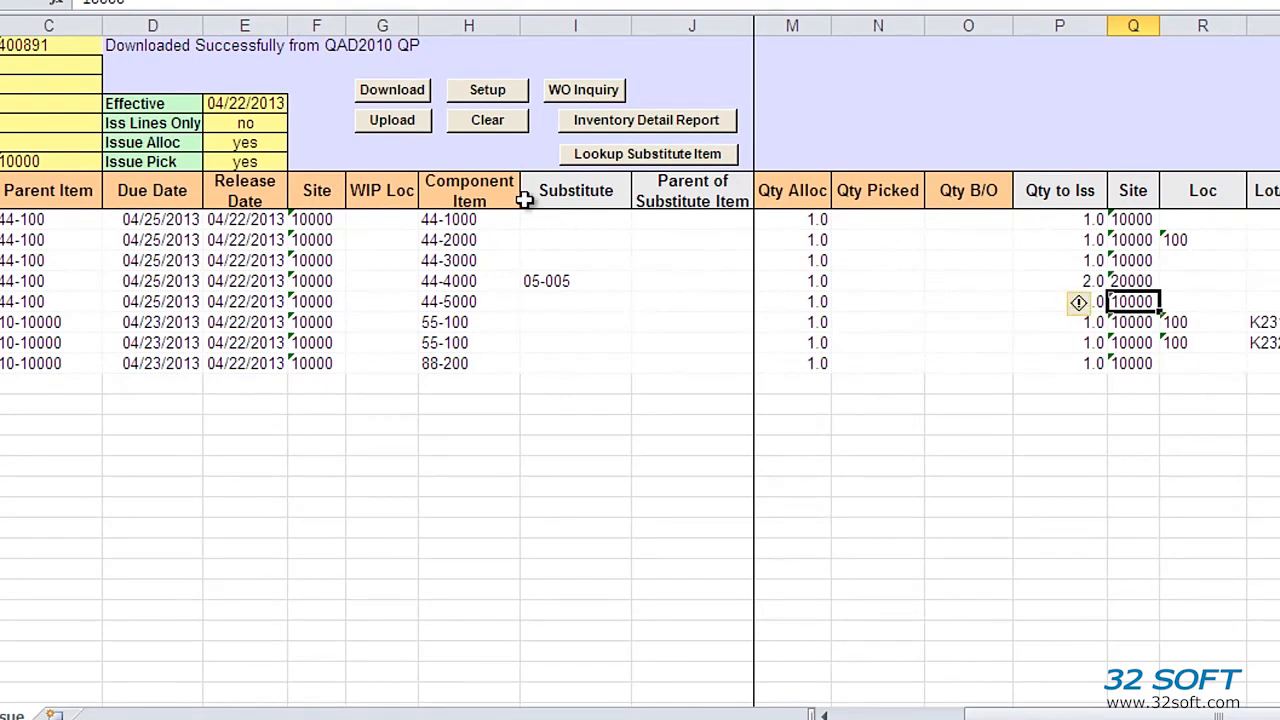
left_click(395, 122)
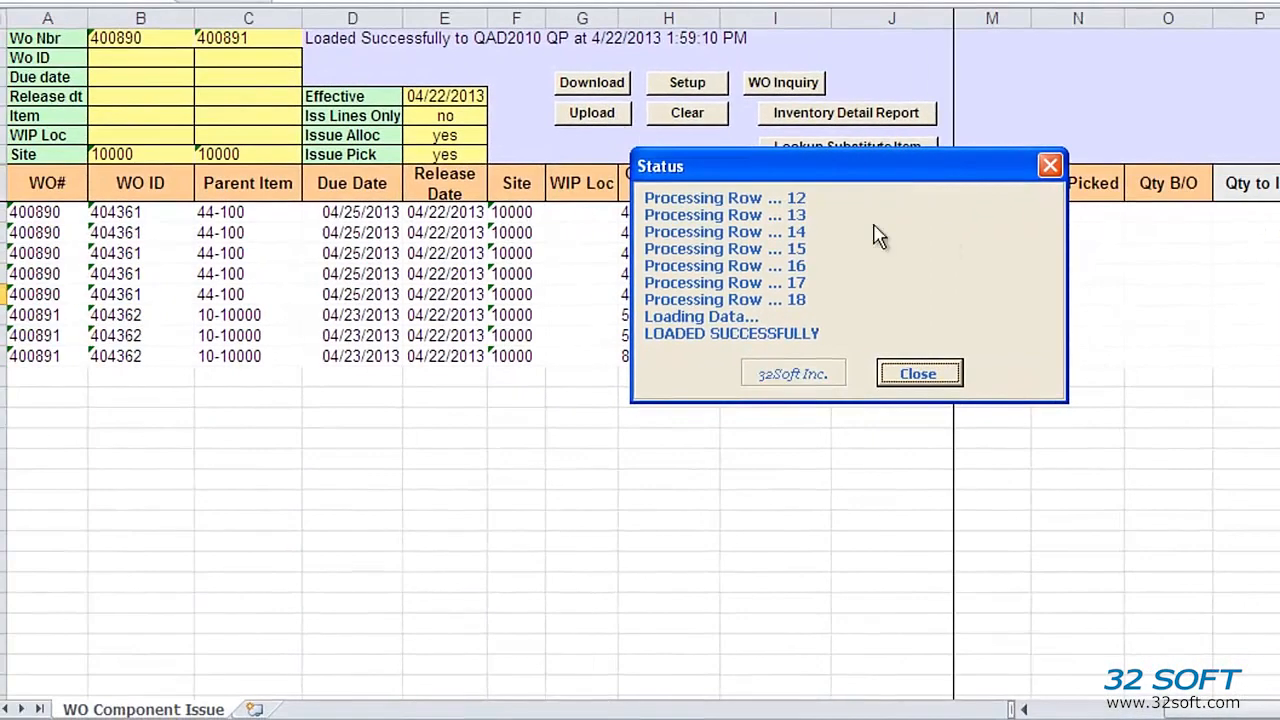
left_click(924, 383)
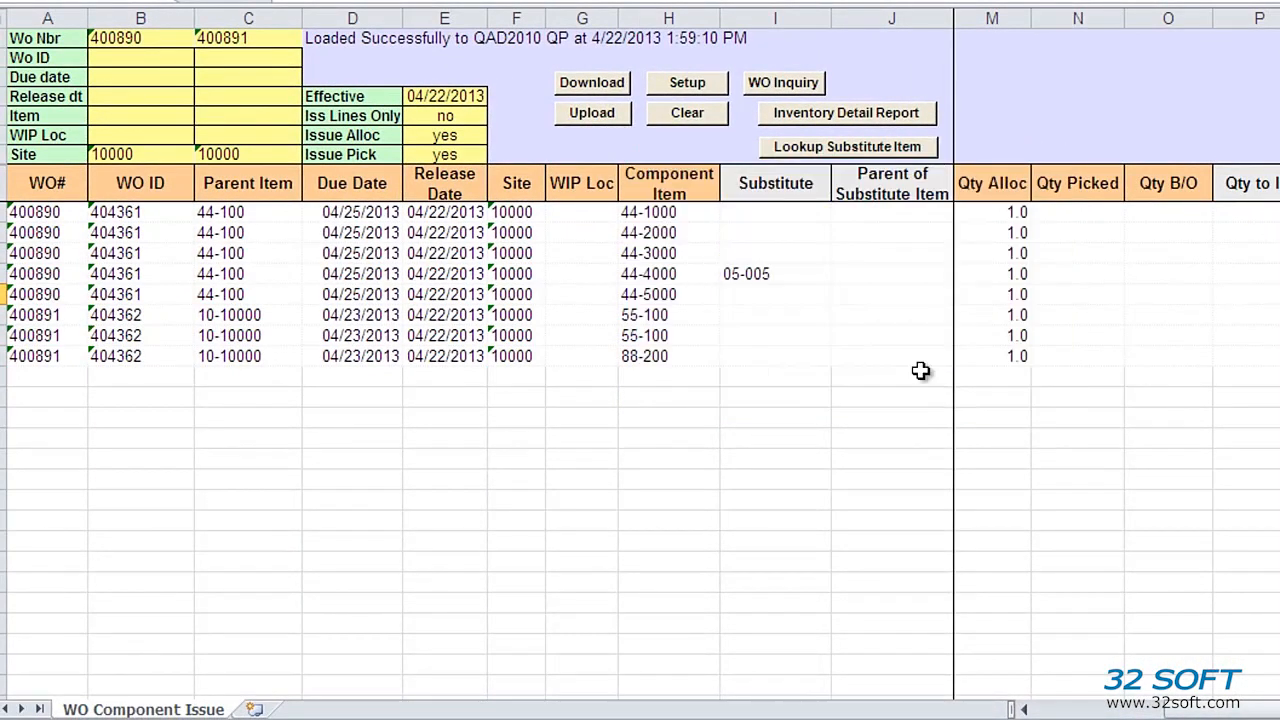
Run a WO Inquiry on the work order of the 88-200 component row.
left_click(45, 358)
left_click(795, 82)
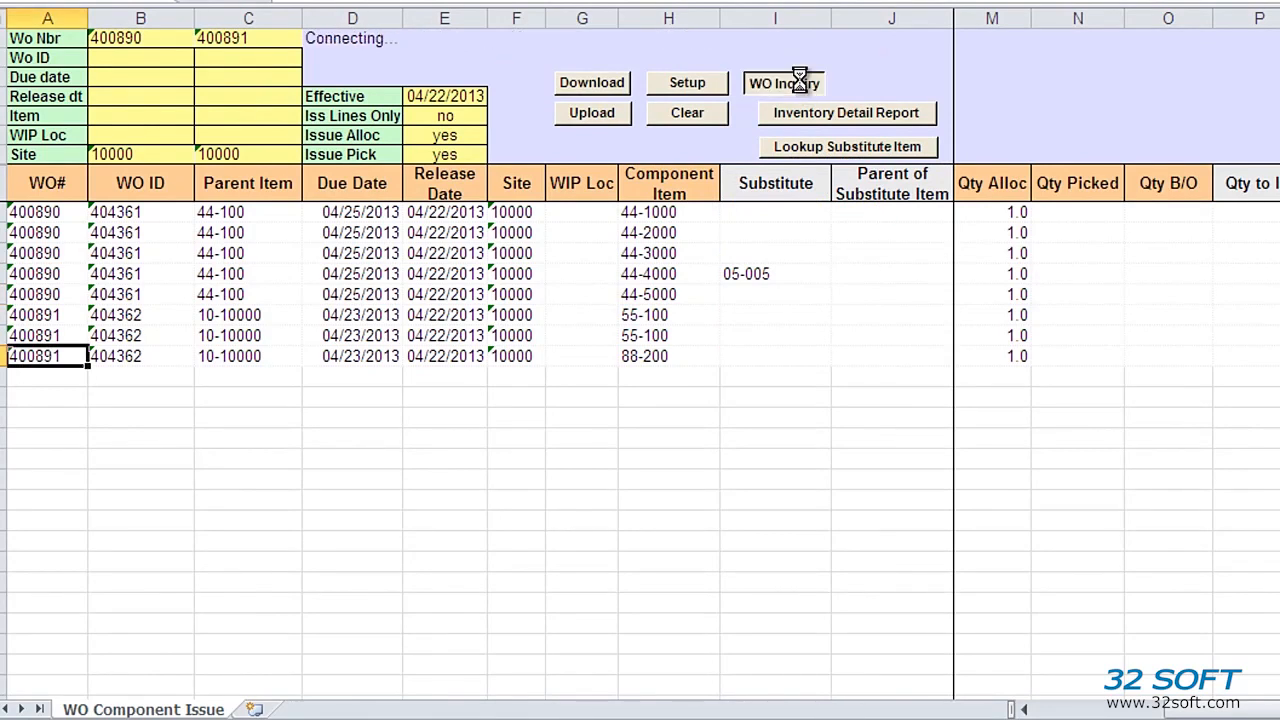